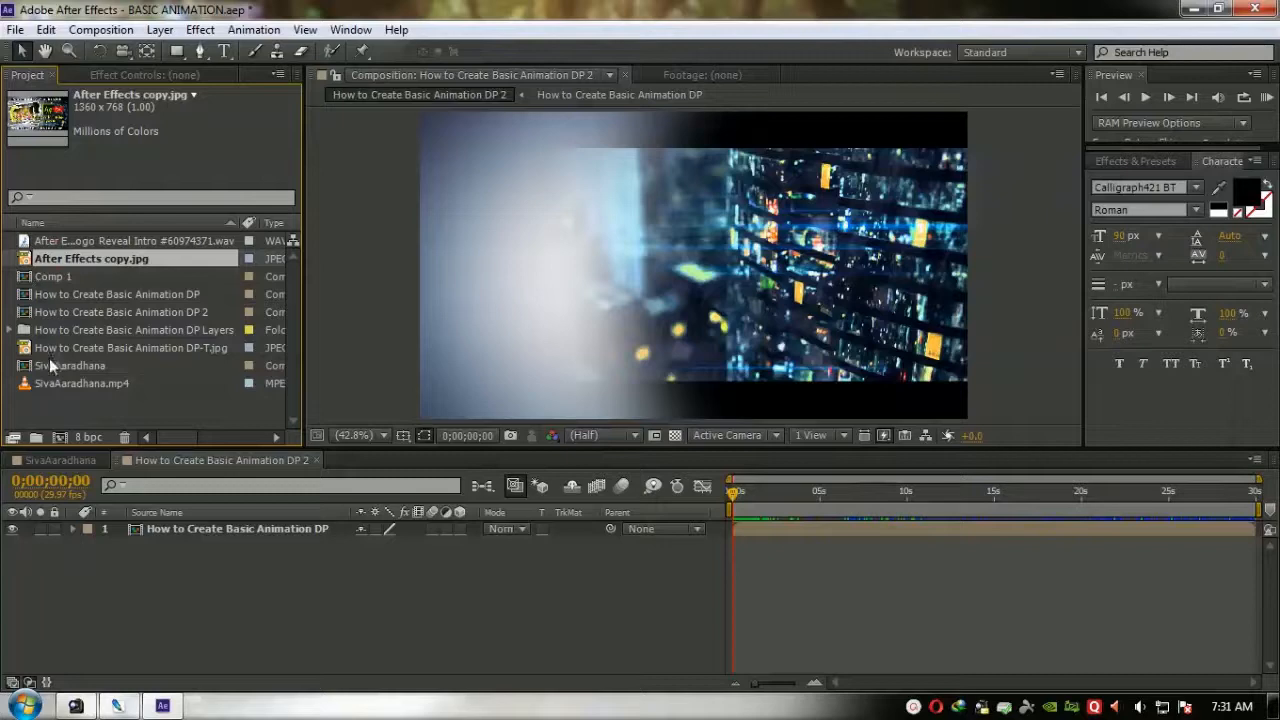
- Create a composition from How to Create Basic Animation DP-T.jpg and expand the Transform properties of its layer
click(60, 441)
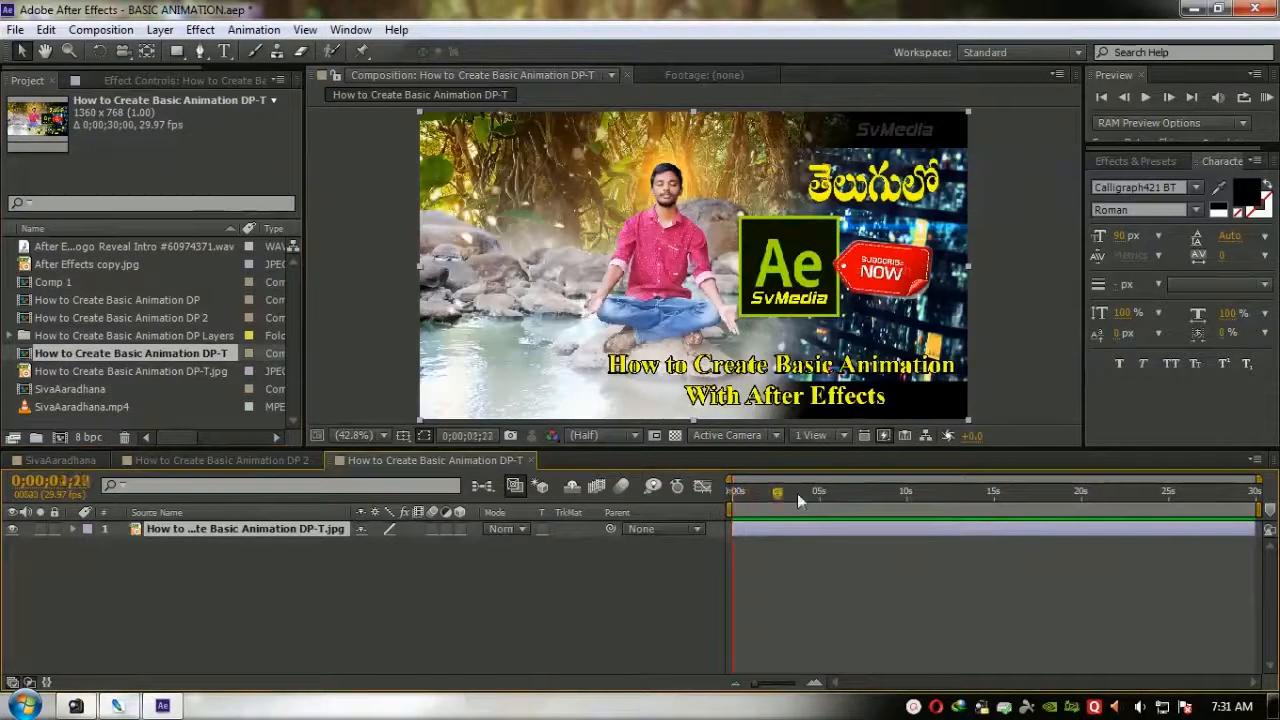
drag(830, 495, 1178, 532)
key(Home)
key(space)
drag(738, 560, 656, 551)
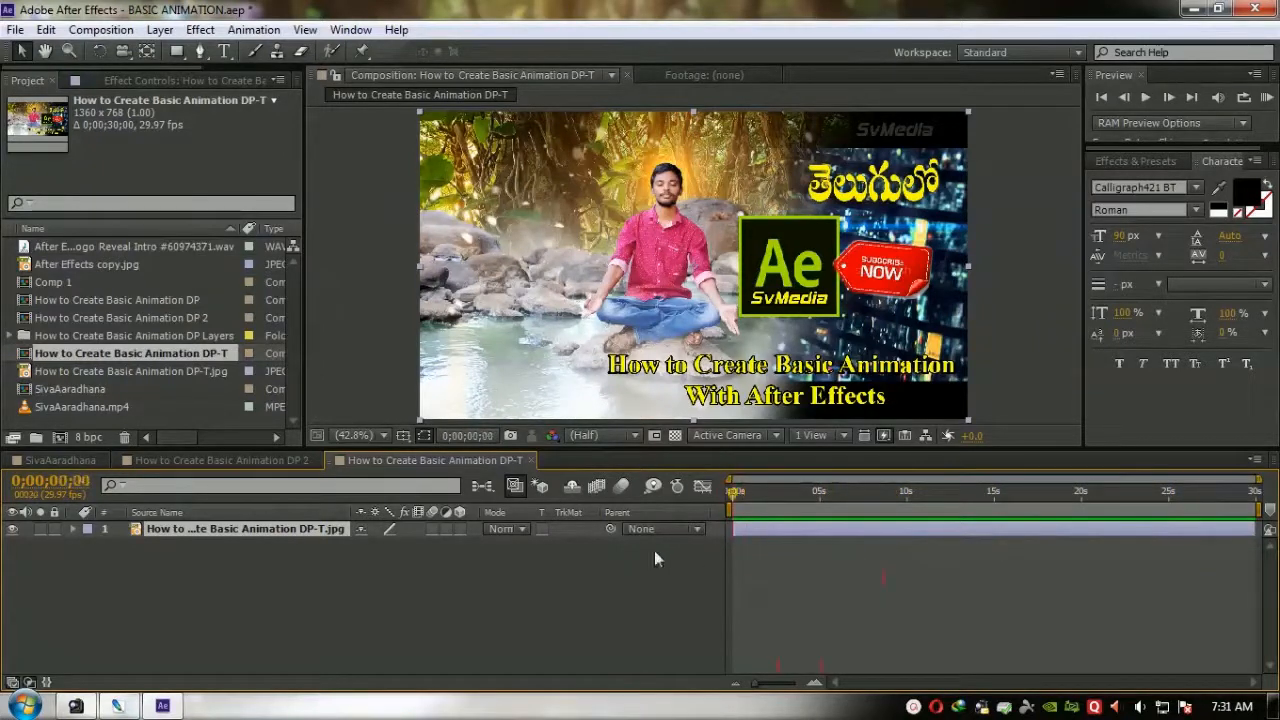
click(71, 531)
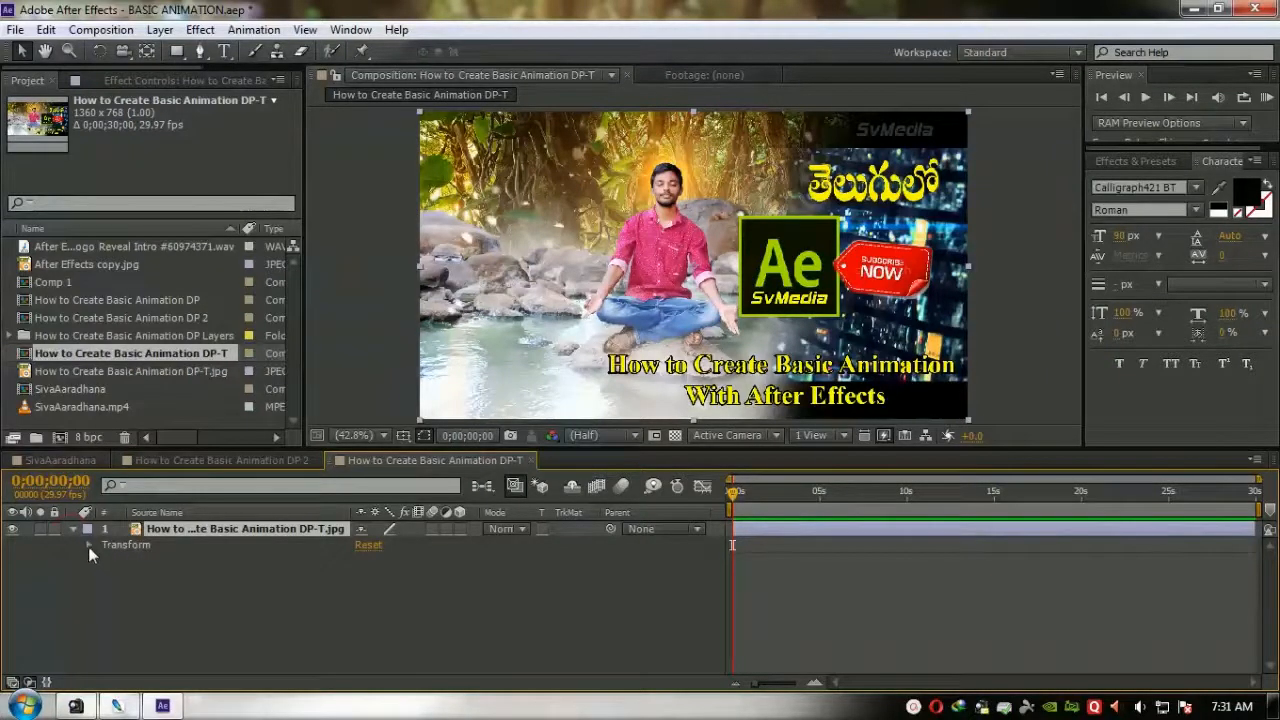
click(88, 545)
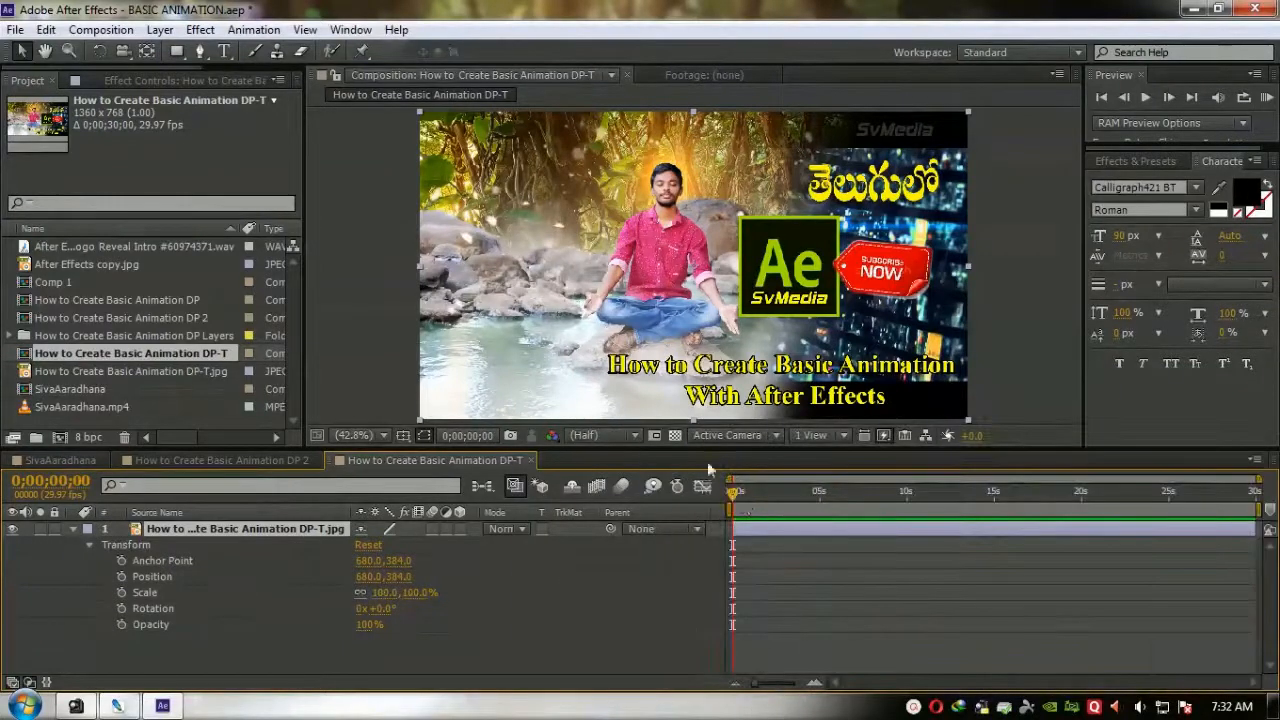
- Try moving the image layer around within the composition frame, and undo both moves
drag(826, 281, 770, 293)
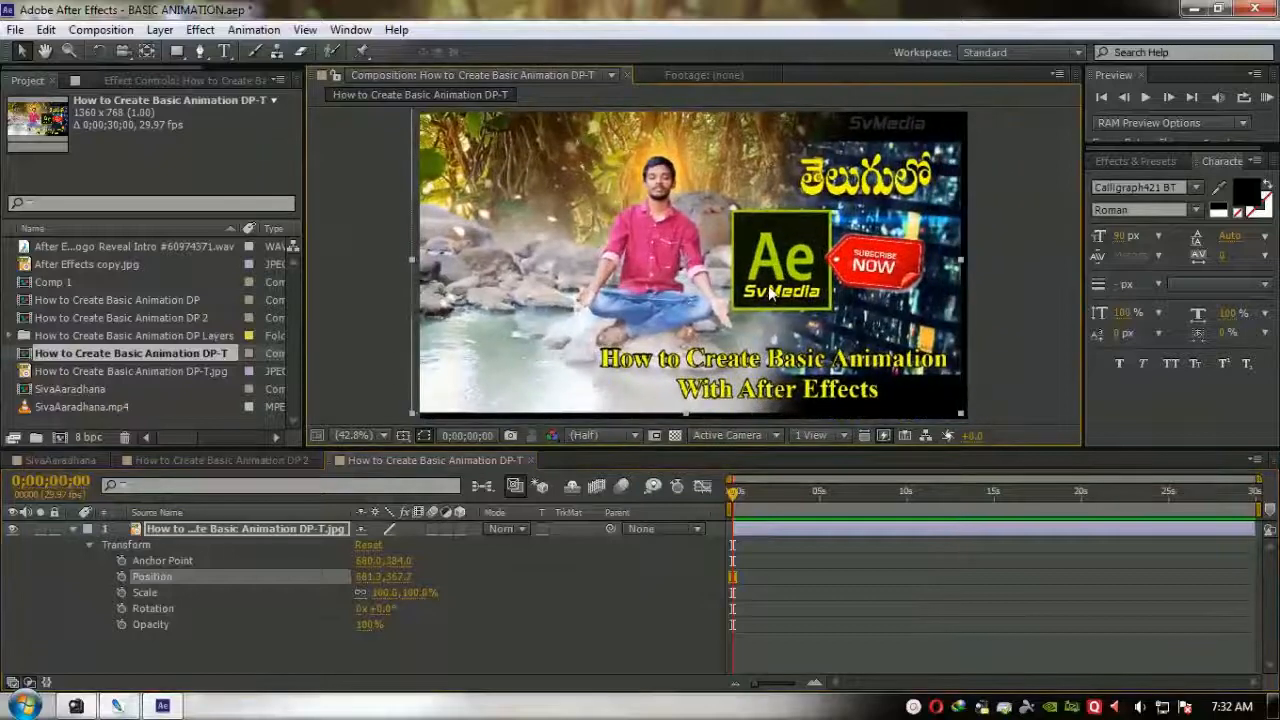
drag(715, 228, 841, 306)
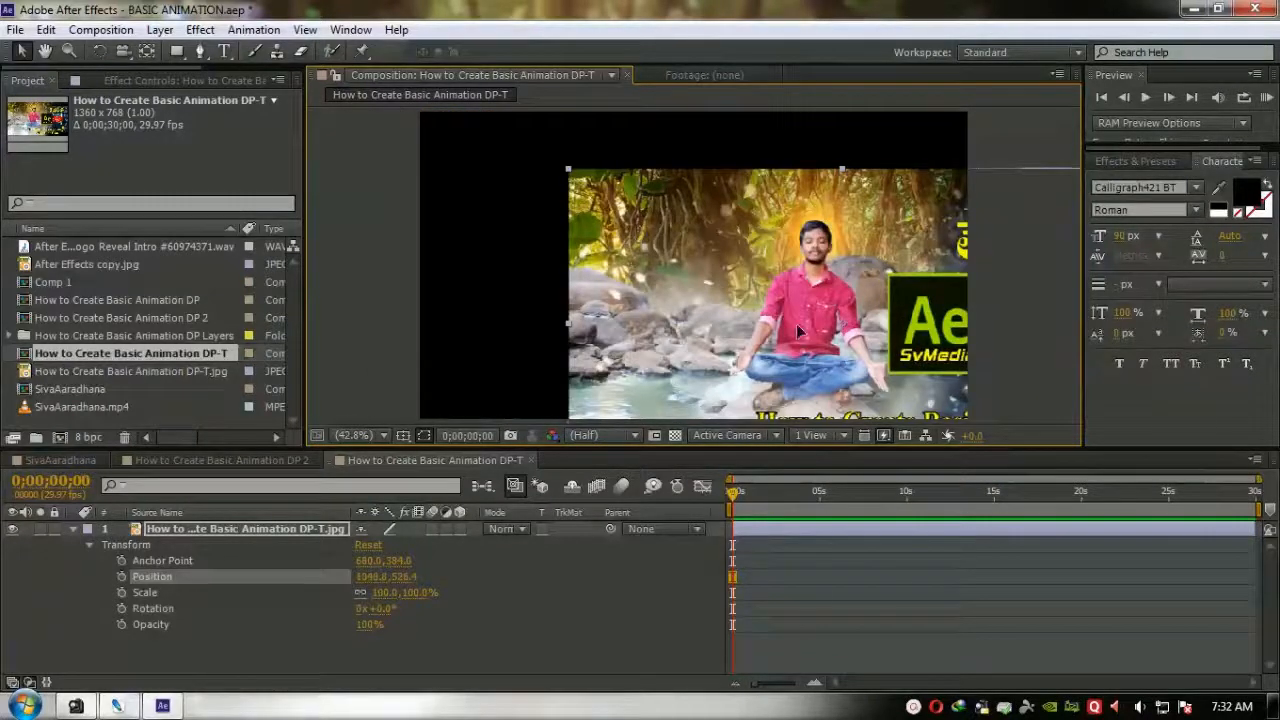
key(ctrl+z)
key(ctrl+z)
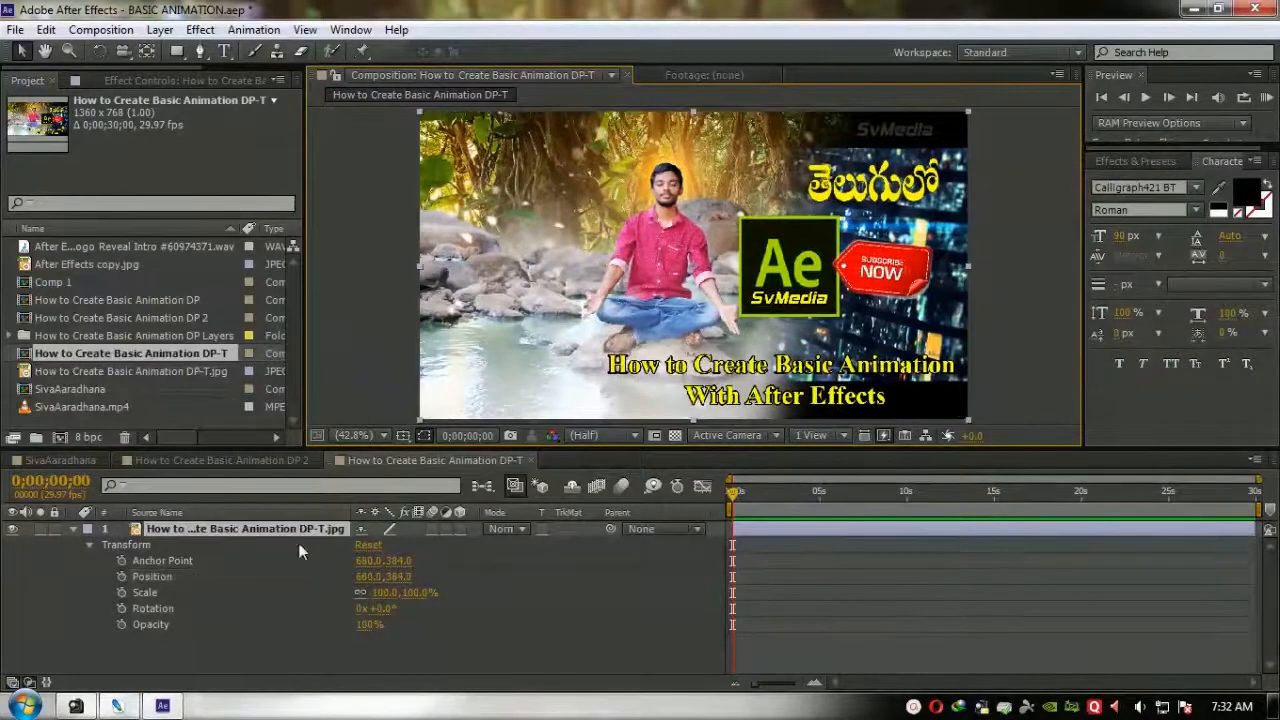
- Keyframe the layer's Anchor Point at the composition start, and set it to 680, 1006 at 0;00;04;29
click(121, 561)
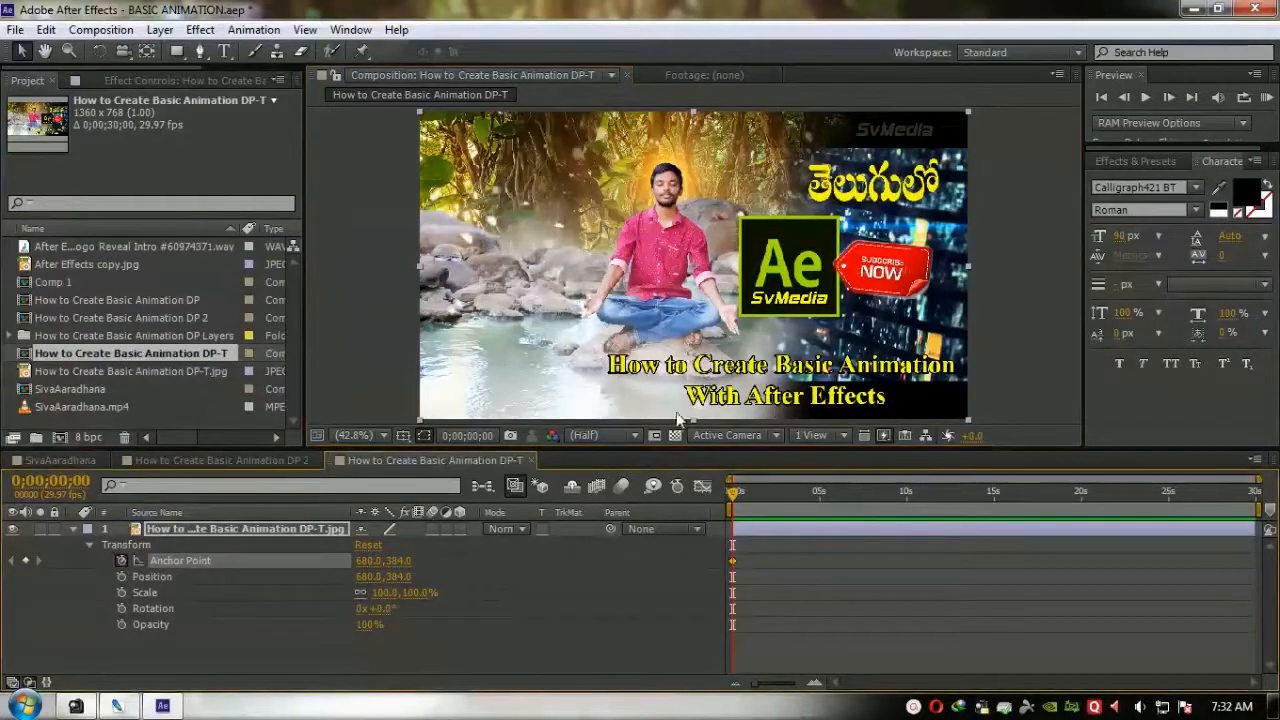
drag(704, 280, 694, 286)
key(ctrl+z)
drag(737, 493, 820, 510)
drag(400, 560, 1110, 480)
drag(685, 270, 629, 255)
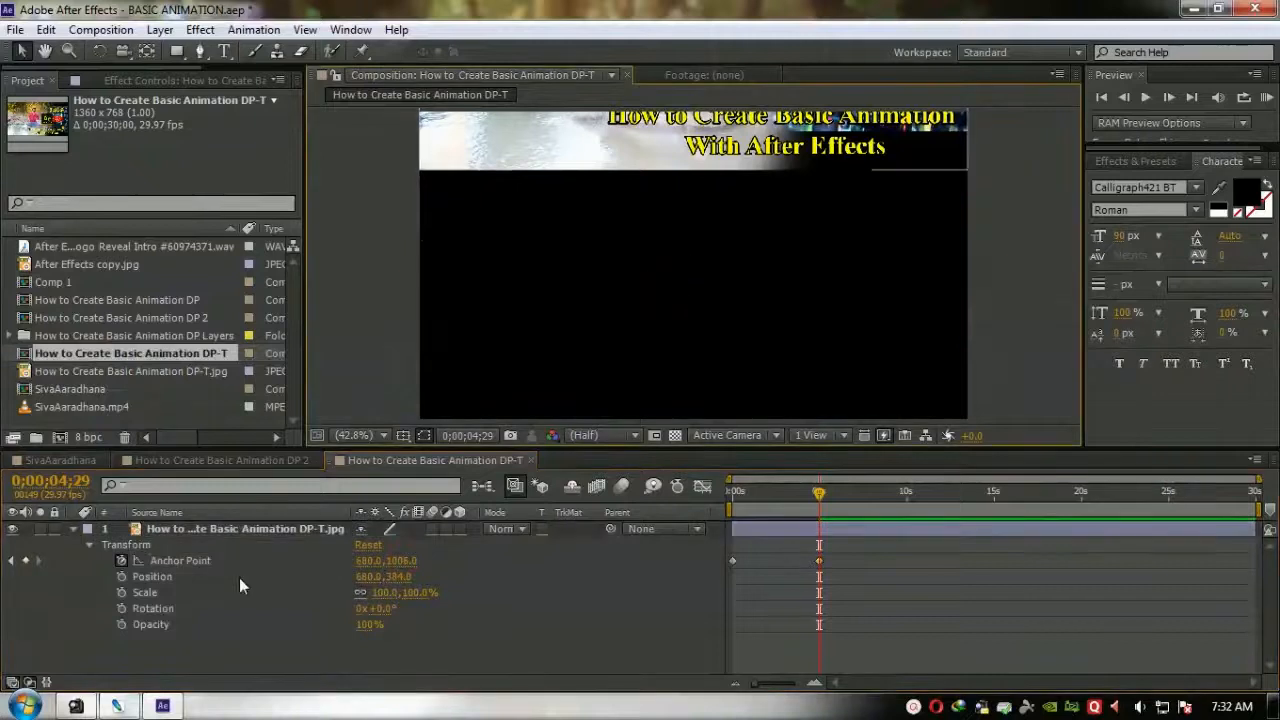
- Try moving the layer to about 666, 645 and rotating it, and reset its Transform properties
click(175, 529)
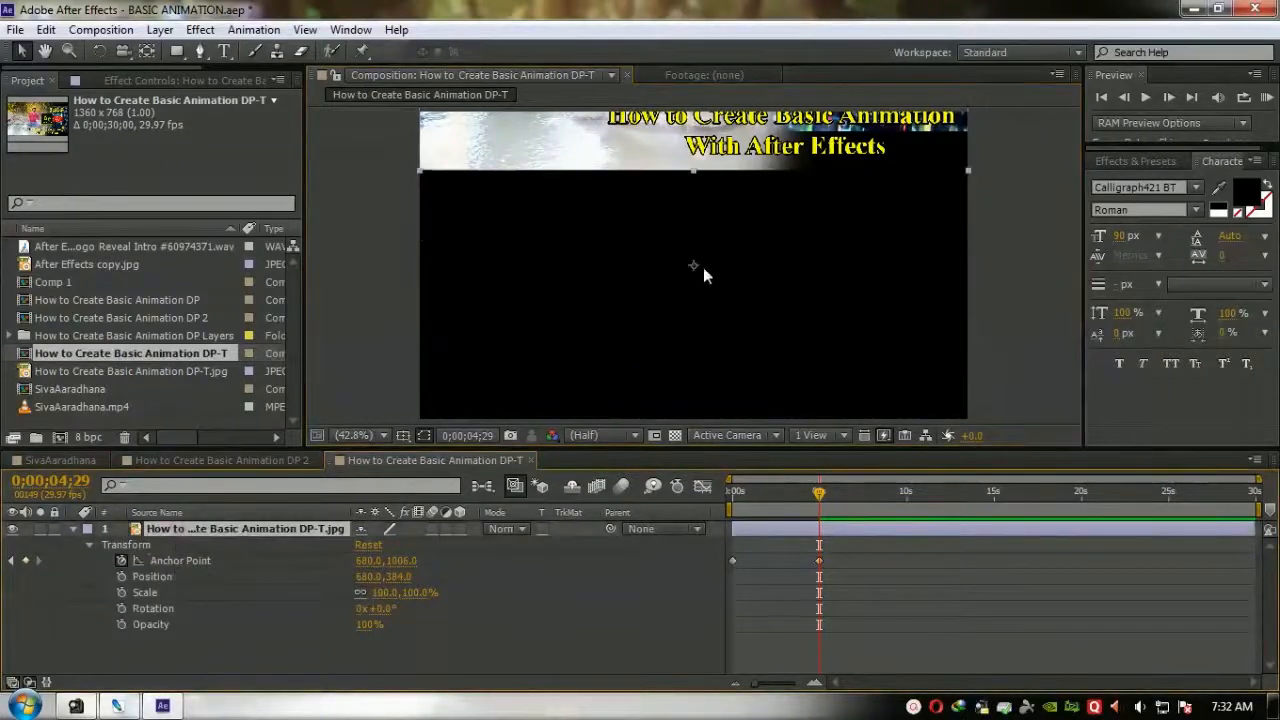
mouse_move(695, 270)
mouse_down()
mouse_move(680, 229)
mouse_move(717, 343)
mouse_move(666, 371)
mouse_move(688, 371)
mouse_up()
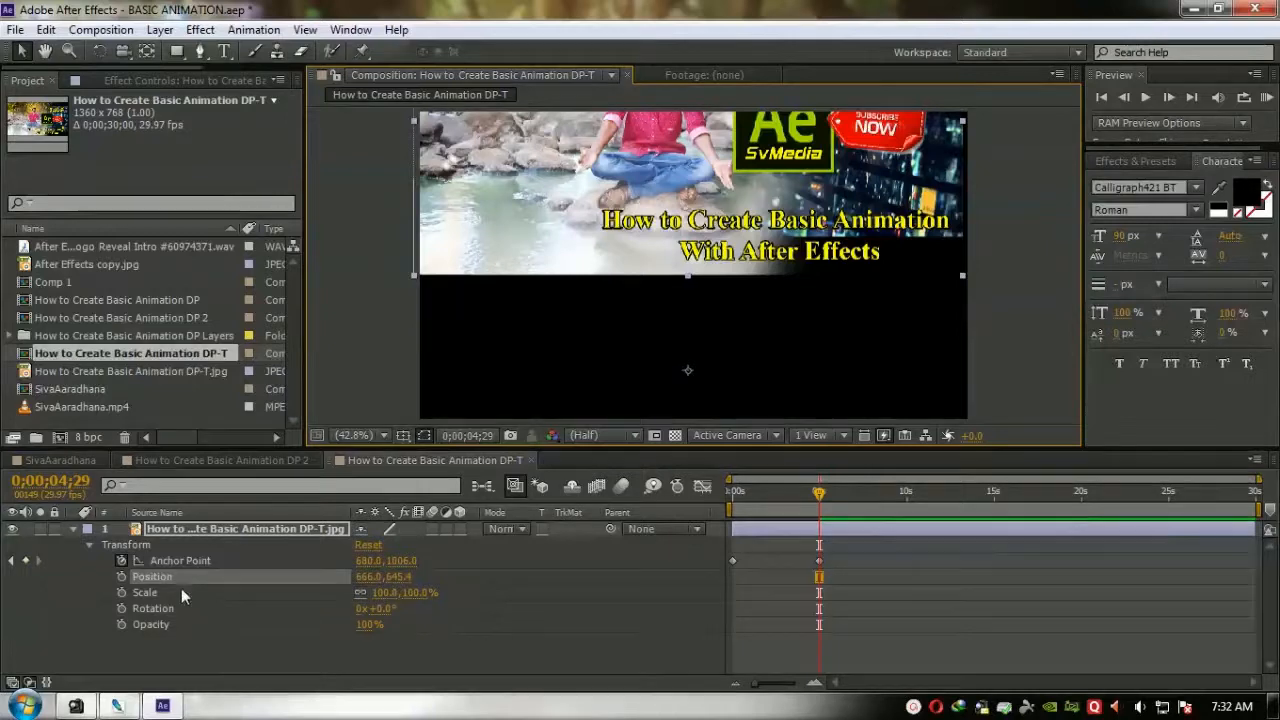
drag(375, 609, 544, 580)
key(ctrl+z)
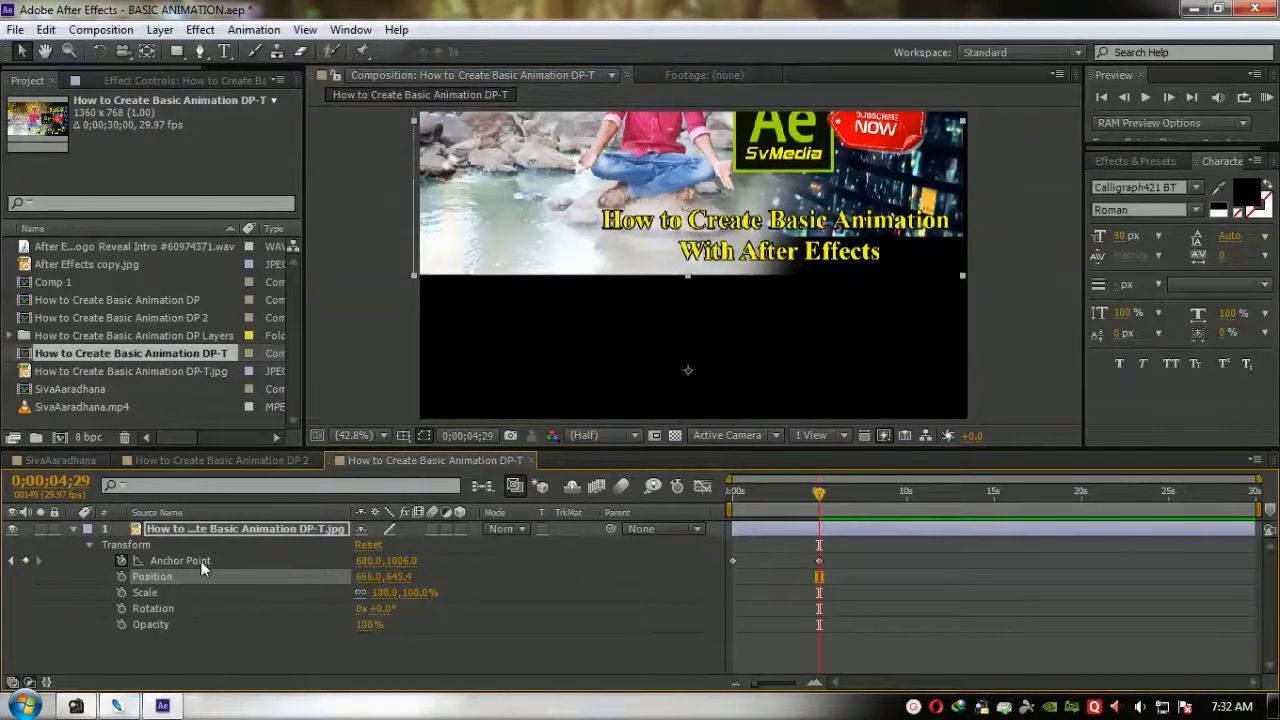
click(368, 546)
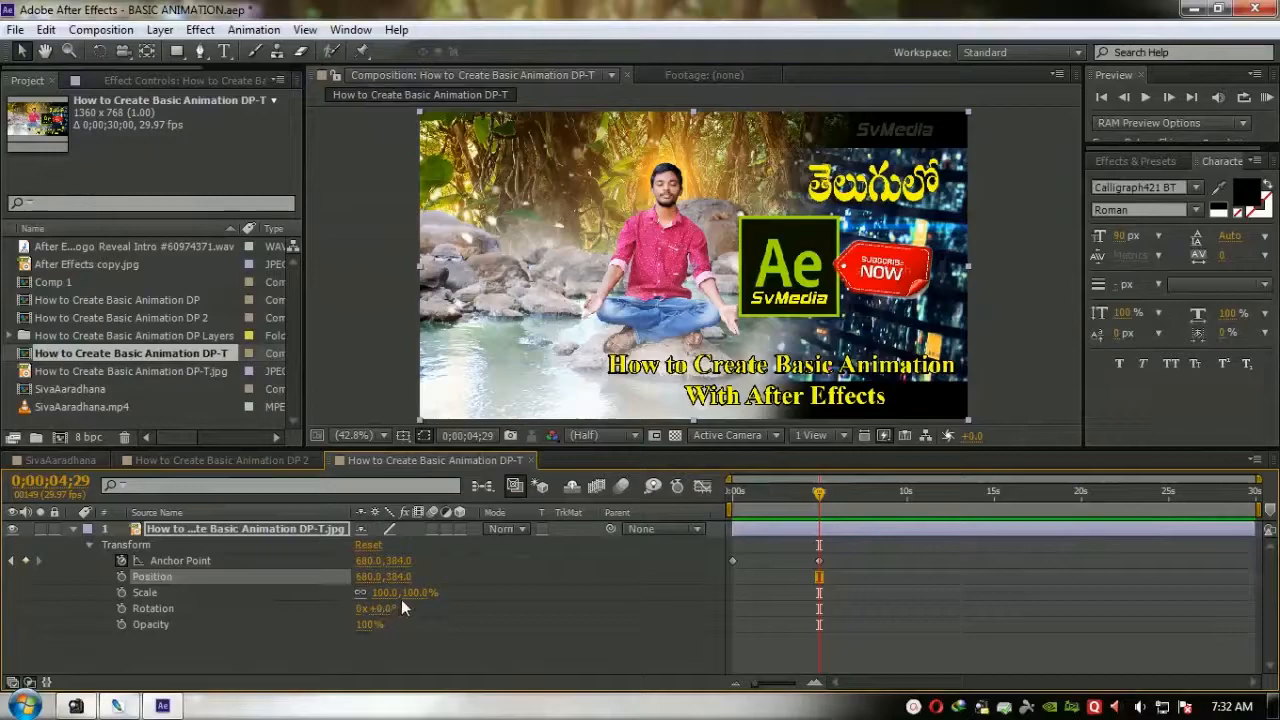
- Try changing the layer's Rotation and shifting its Position horizontally, and undo these changes
drag(372, 608, 332, 608)
drag(155, 620, 564, 647)
key(ctrl+z)
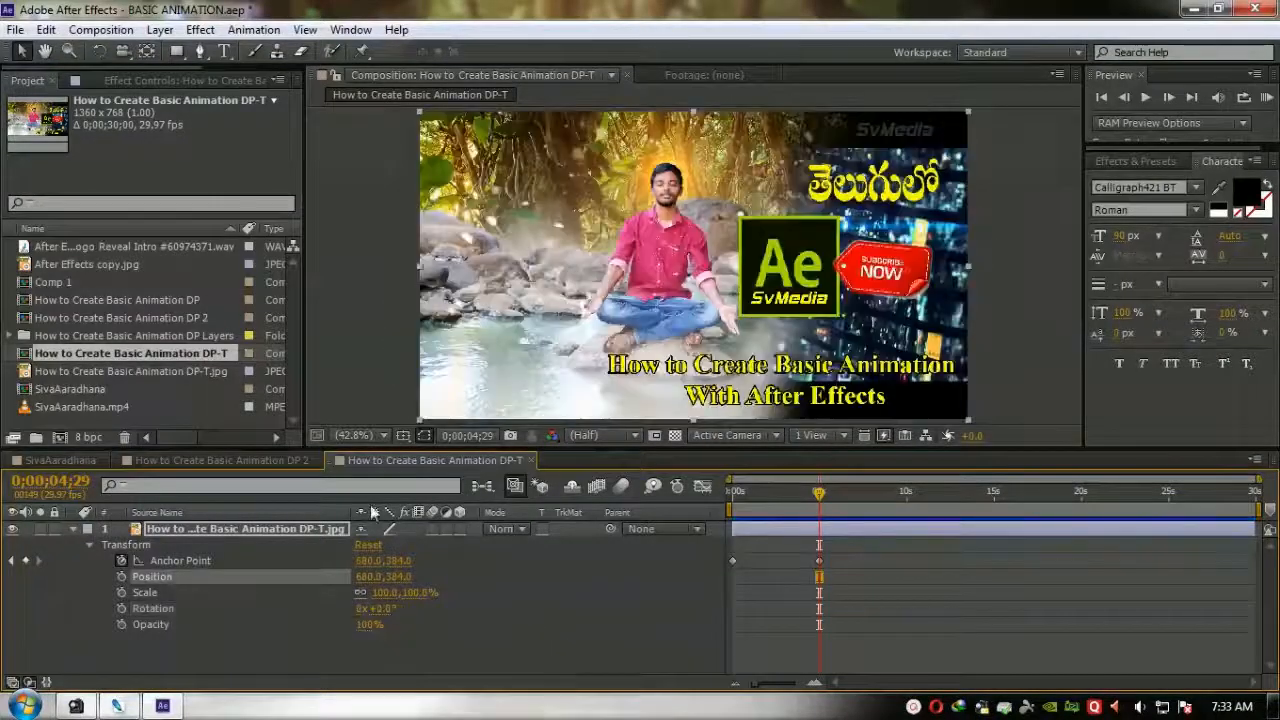
drag(398, 577, 1275, 549)
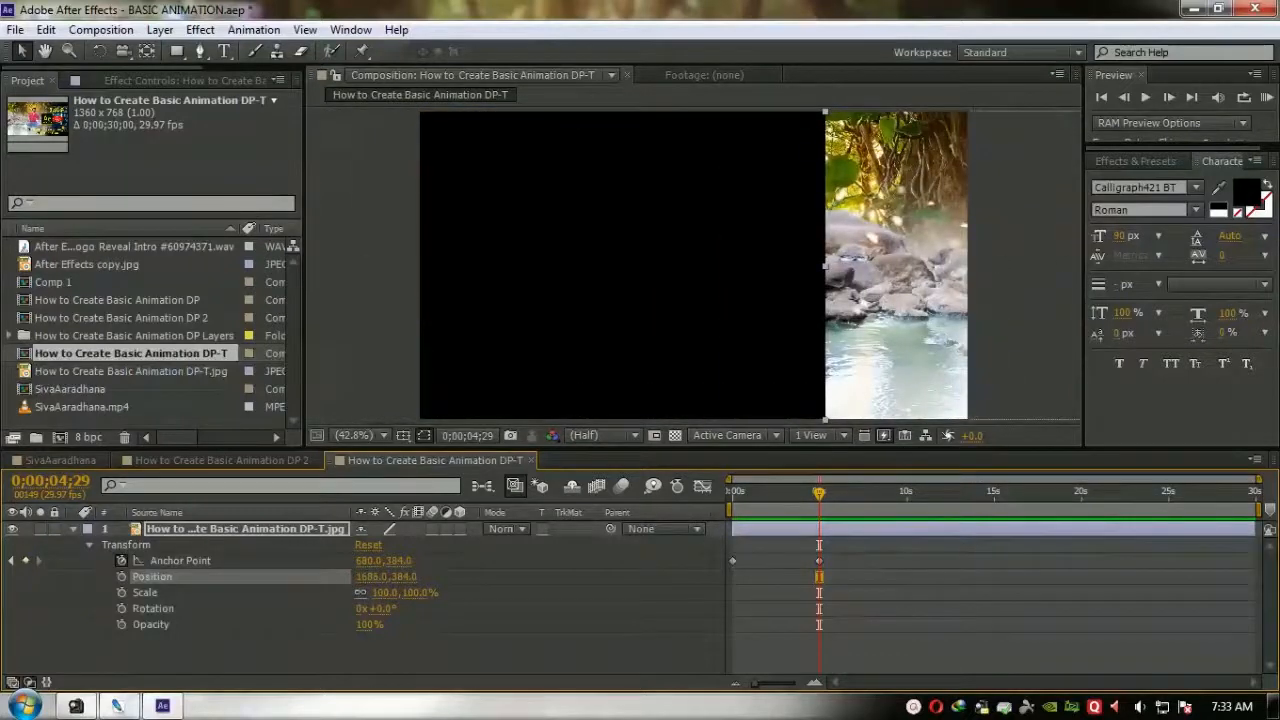
key(ctrl+z)
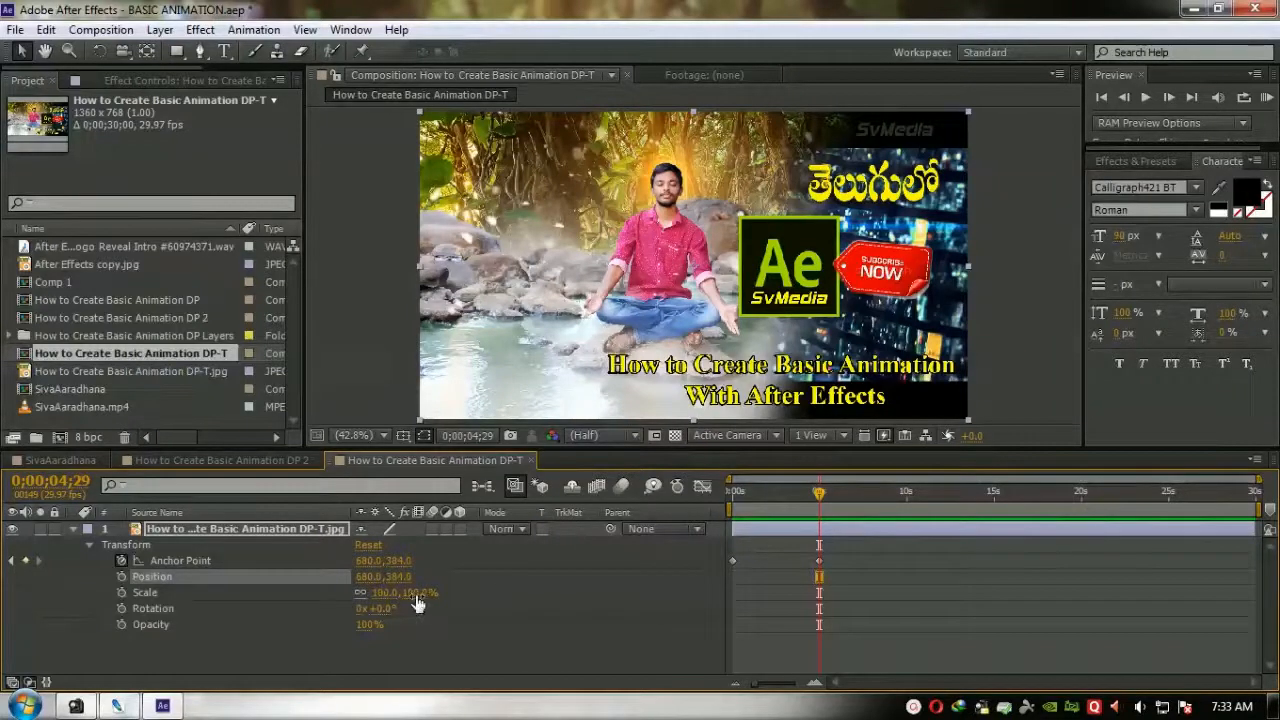
- Try out the layer's Scale and Opacity values, and return them to 100%
drag(418, 603, 465, 620)
click(465, 622)
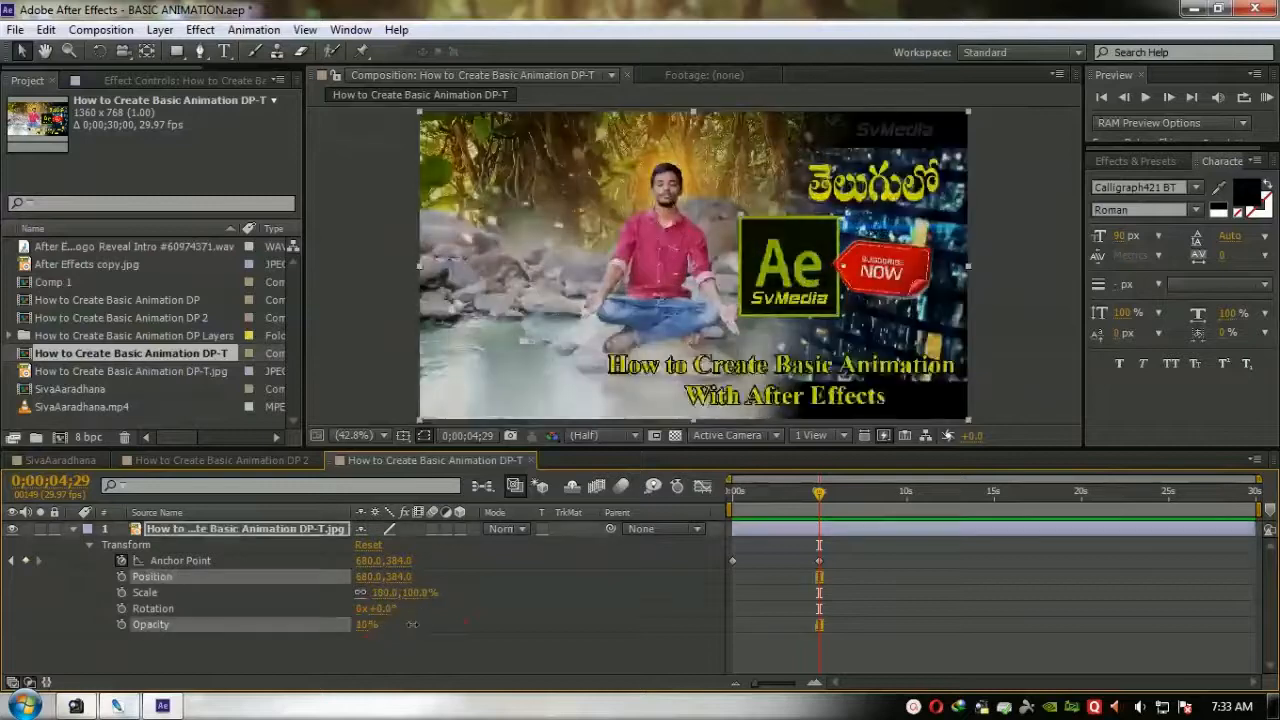
drag(453, 624, 487, 618)
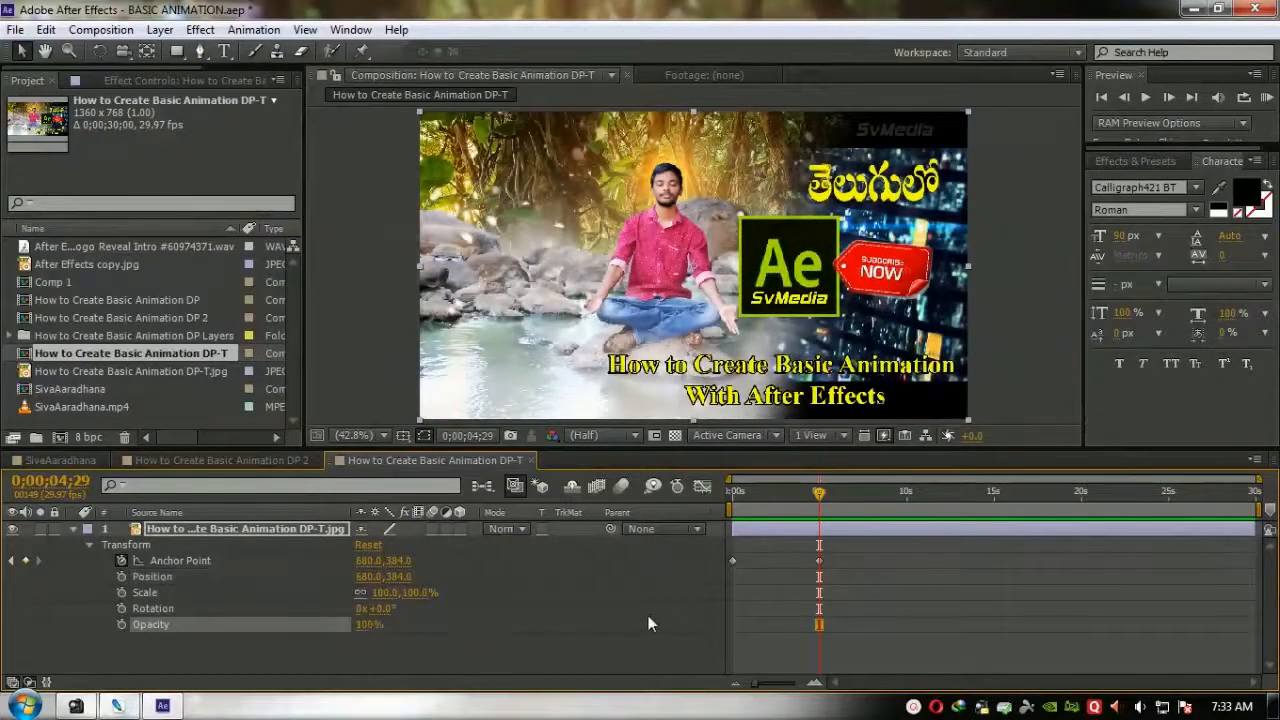
- Return to the composition start and delete the layer's Anchor Point keyframes
click(205, 650)
drag(820, 491, 706, 541)
drag(861, 549, 727, 578)
key(Delete)
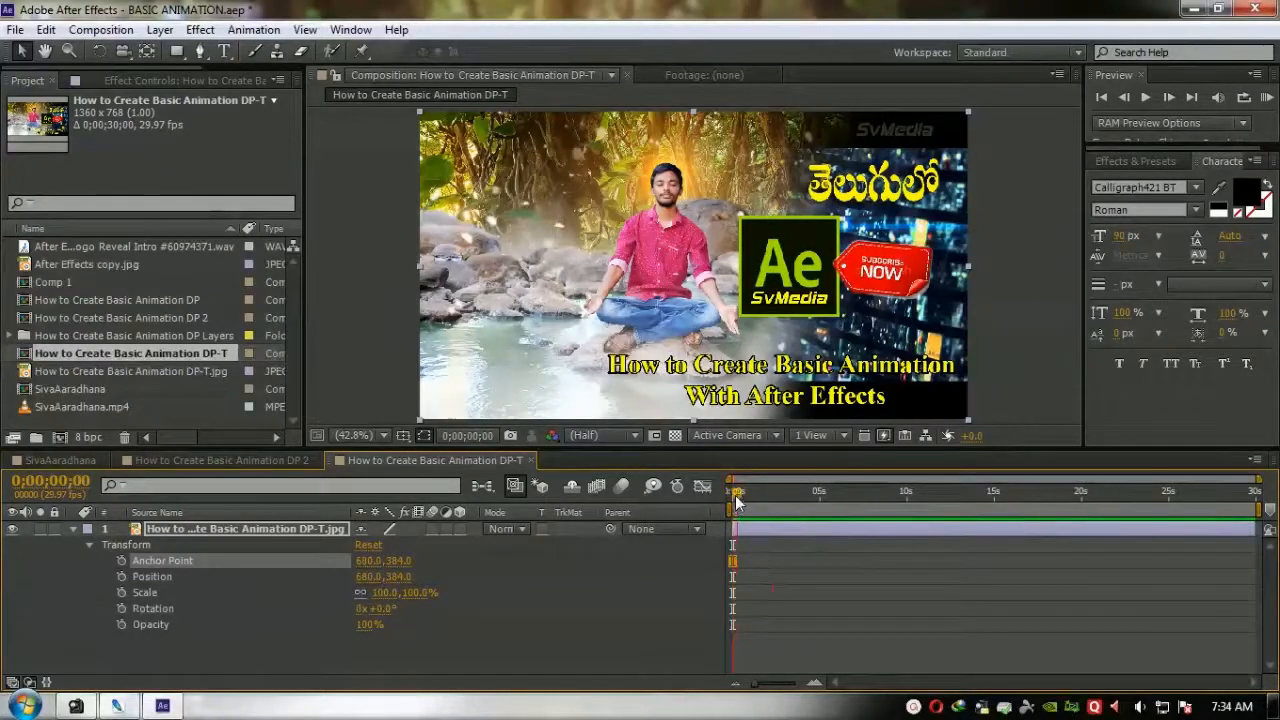
- At 0;00;05;01, enable keyframing for the layer's Anchor Point, Position, Scale, Rotation and Opacity
click(825, 512)
click(822, 491)
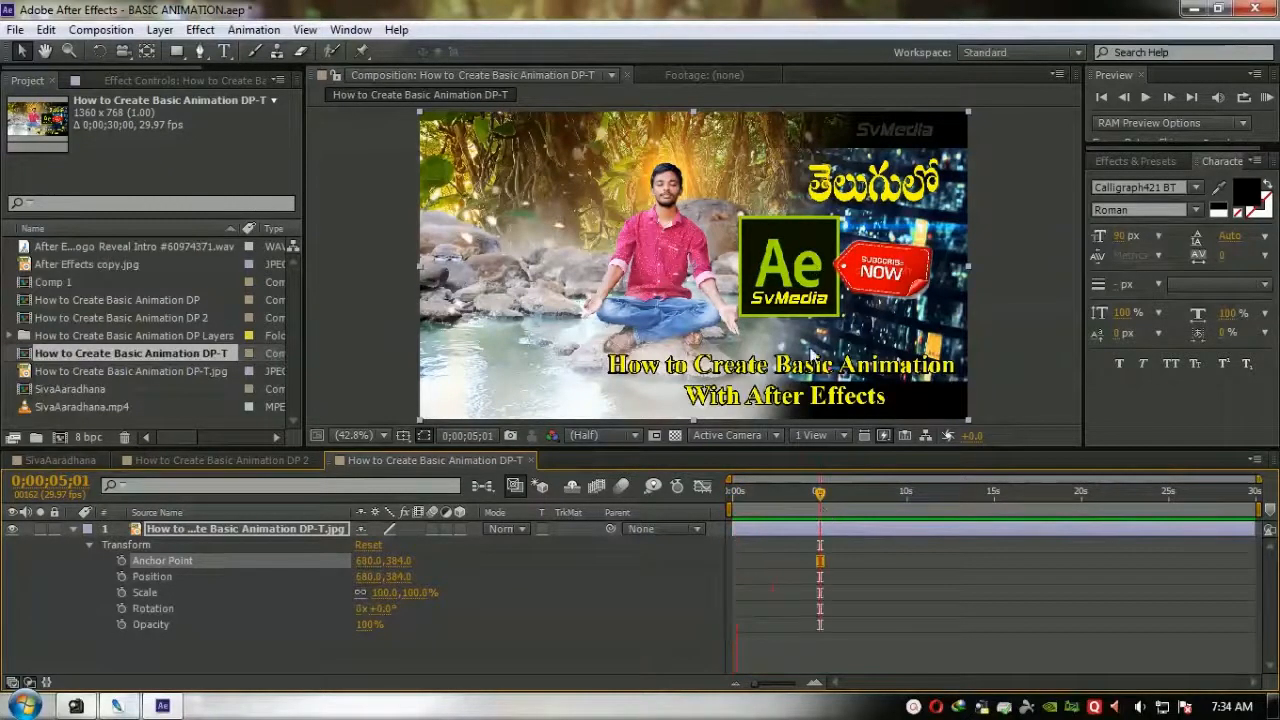
drag(121, 560, 124, 634)
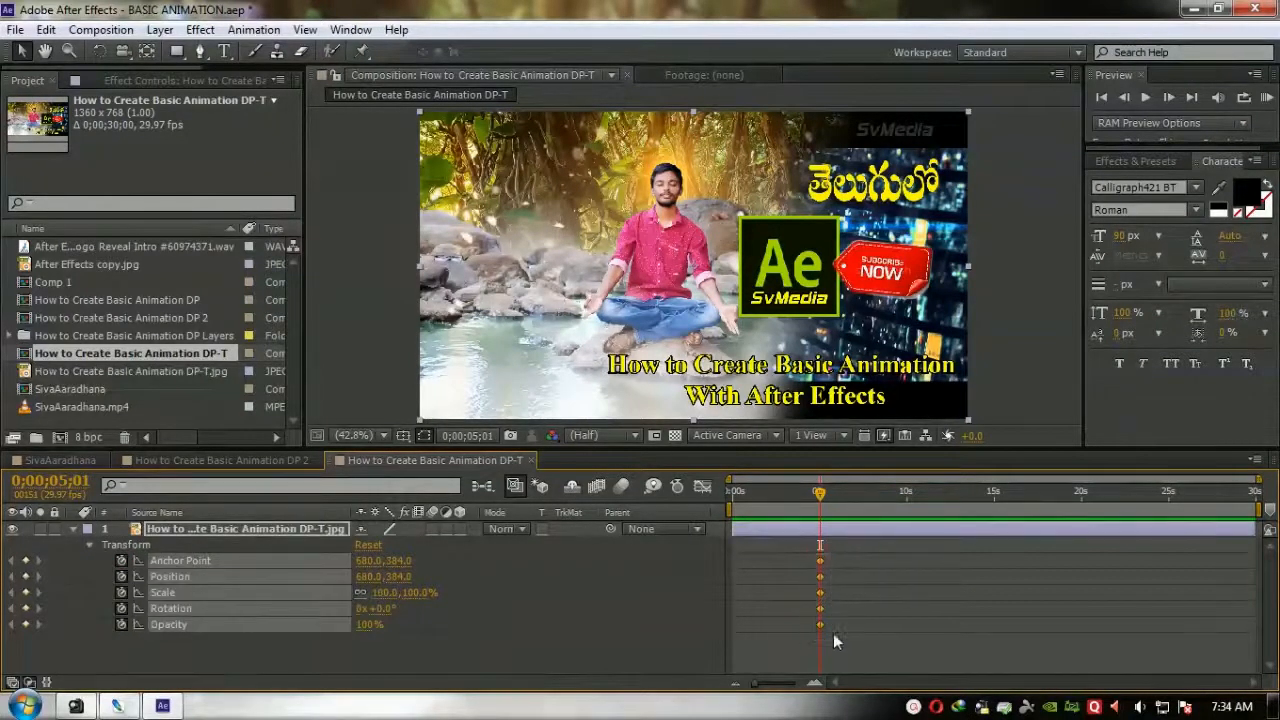
- Keyframe Position off the frame's left edge, about -716, 386, at 0;00;02;16, and shift the layer upward at 0;00;03;23 to curve its path
drag(820, 504, 777, 510)
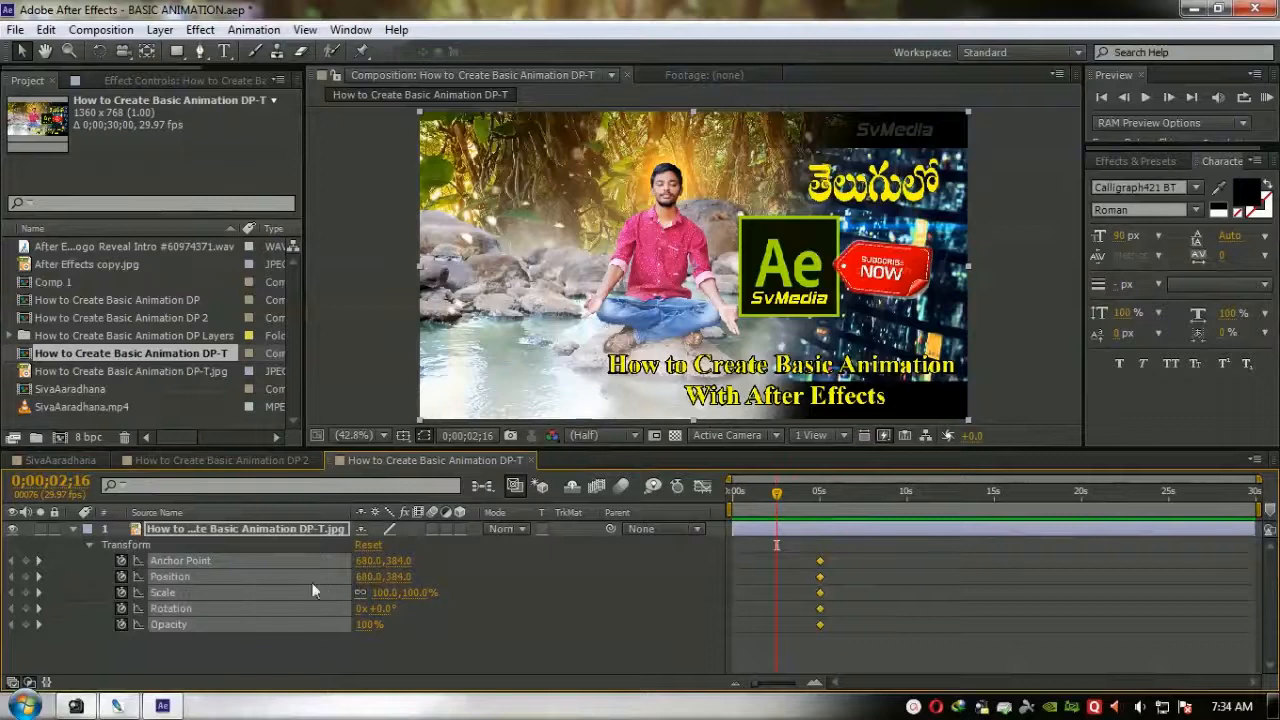
drag(825, 265, 263, 258)
mouse_move(776, 492)
mouse_down()
mouse_move(760, 494)
mouse_move(790, 494)
mouse_move(743, 498)
mouse_move(810, 503)
mouse_move(798, 504)
mouse_up()
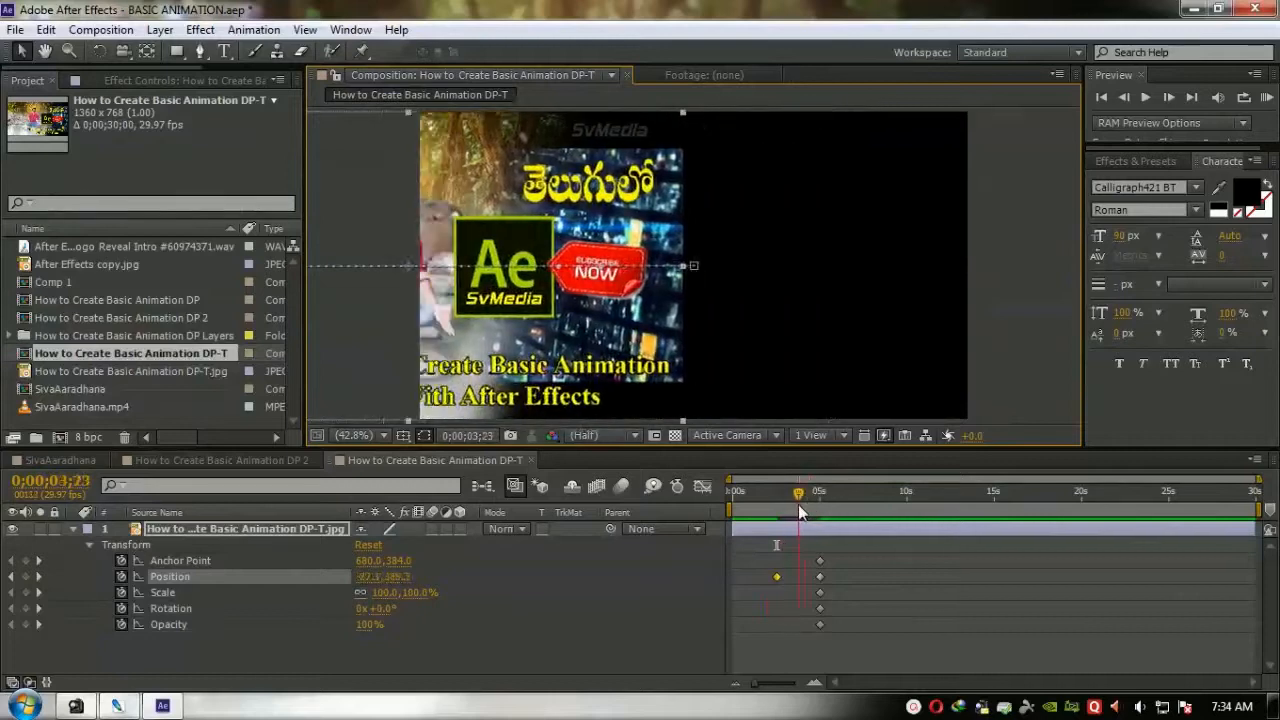
drag(521, 356, 550, 245)
drag(799, 500, 785, 502)
drag(450, 276, 470, 300)
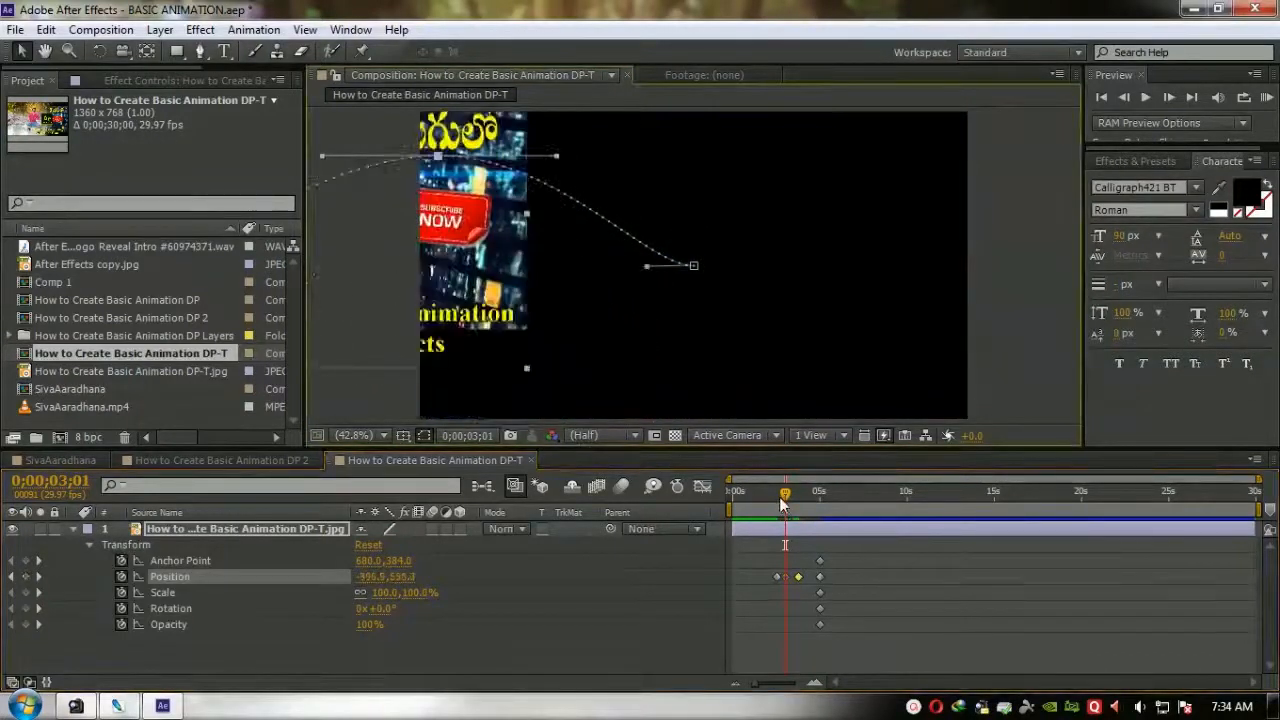
- Add a Rotation keyframe of 360° at 0;00;06;26 and scrub through the animation
drag(784, 505, 855, 524)
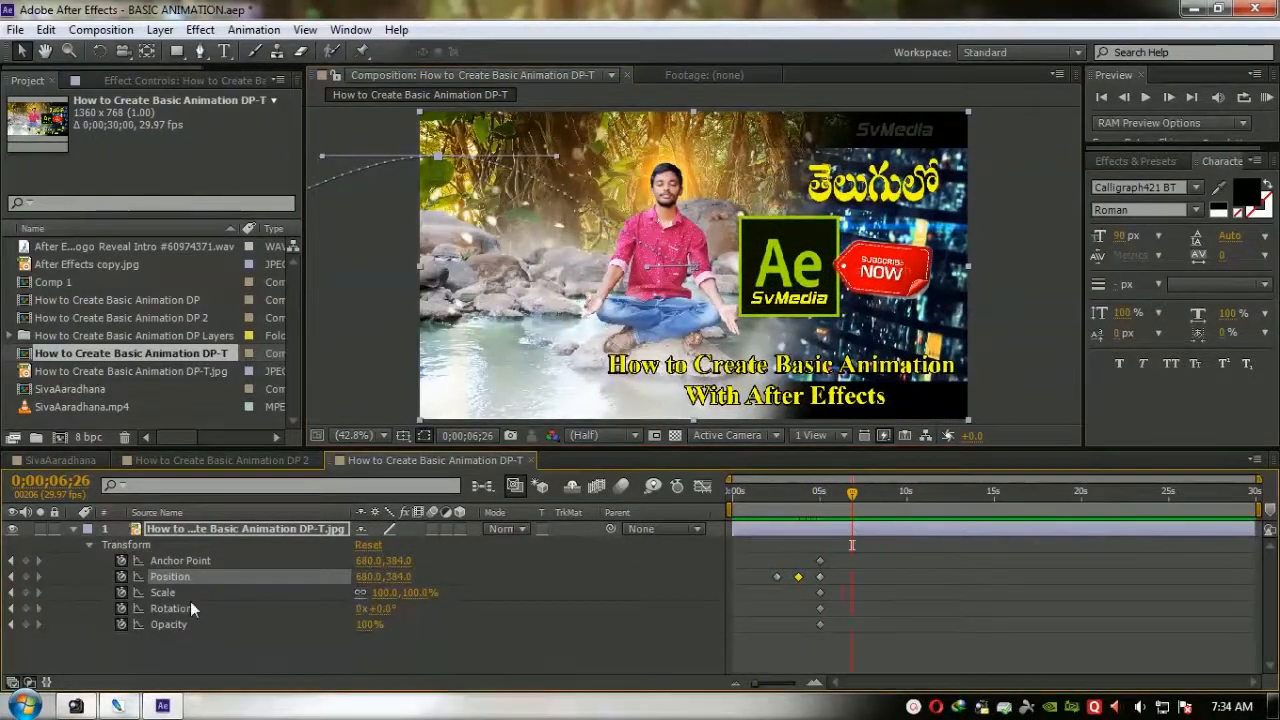
drag(383, 609, 450, 609)
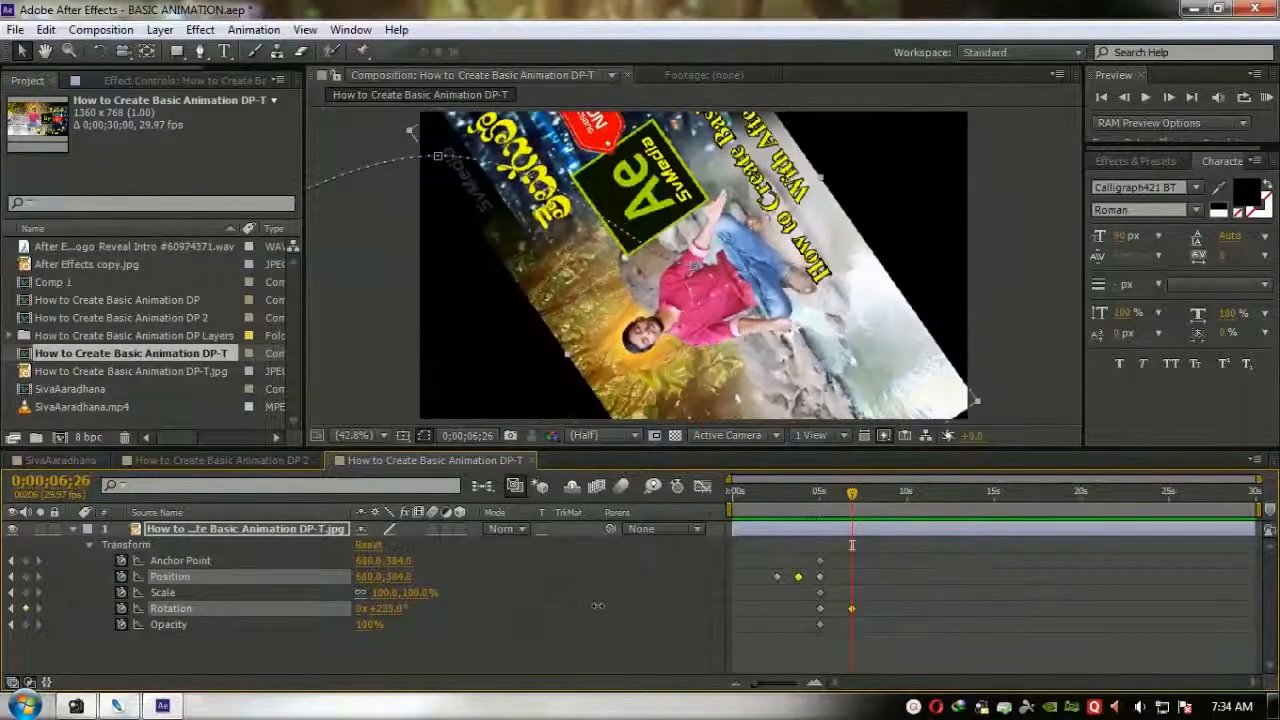
key(ctrl+z)
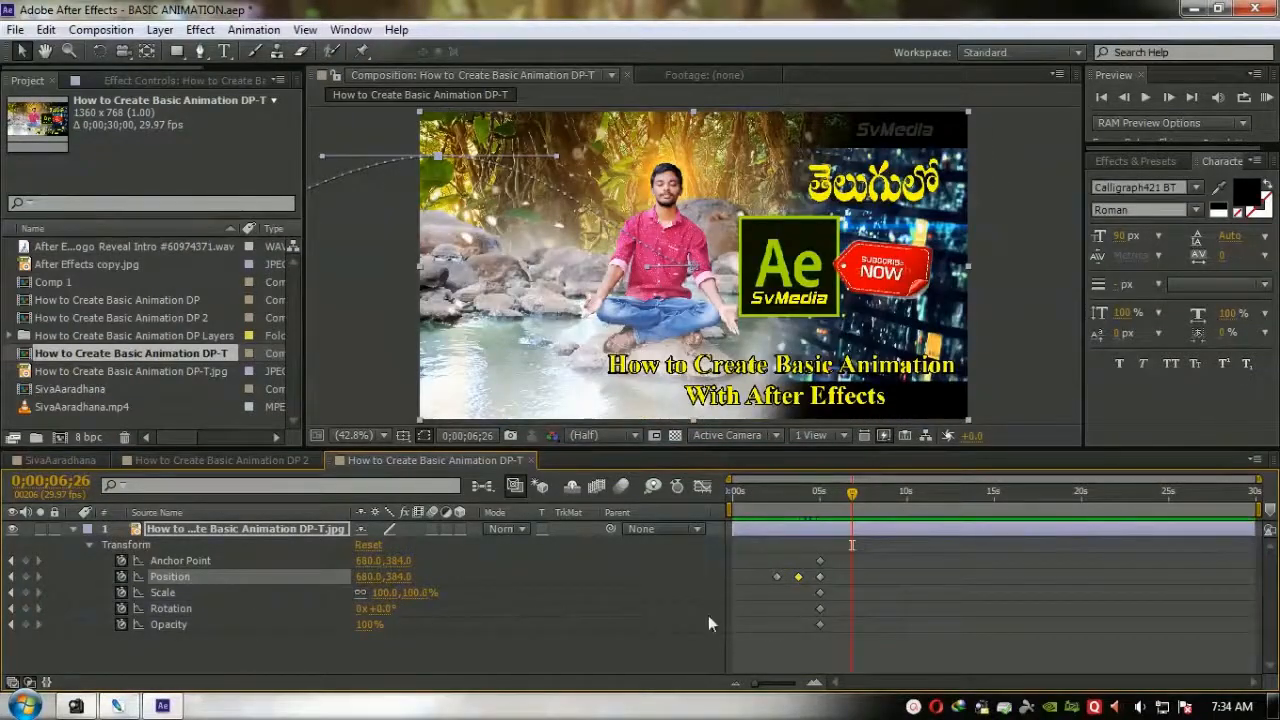
click(820, 608)
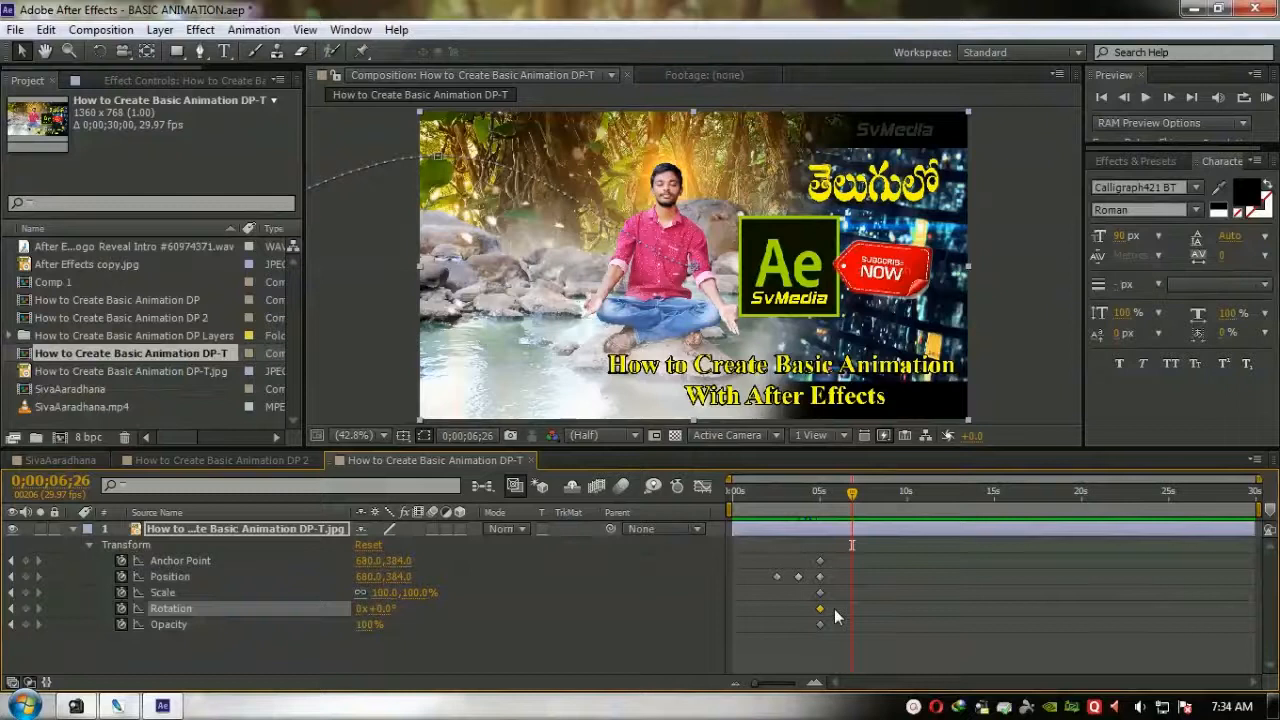
click(381, 609)
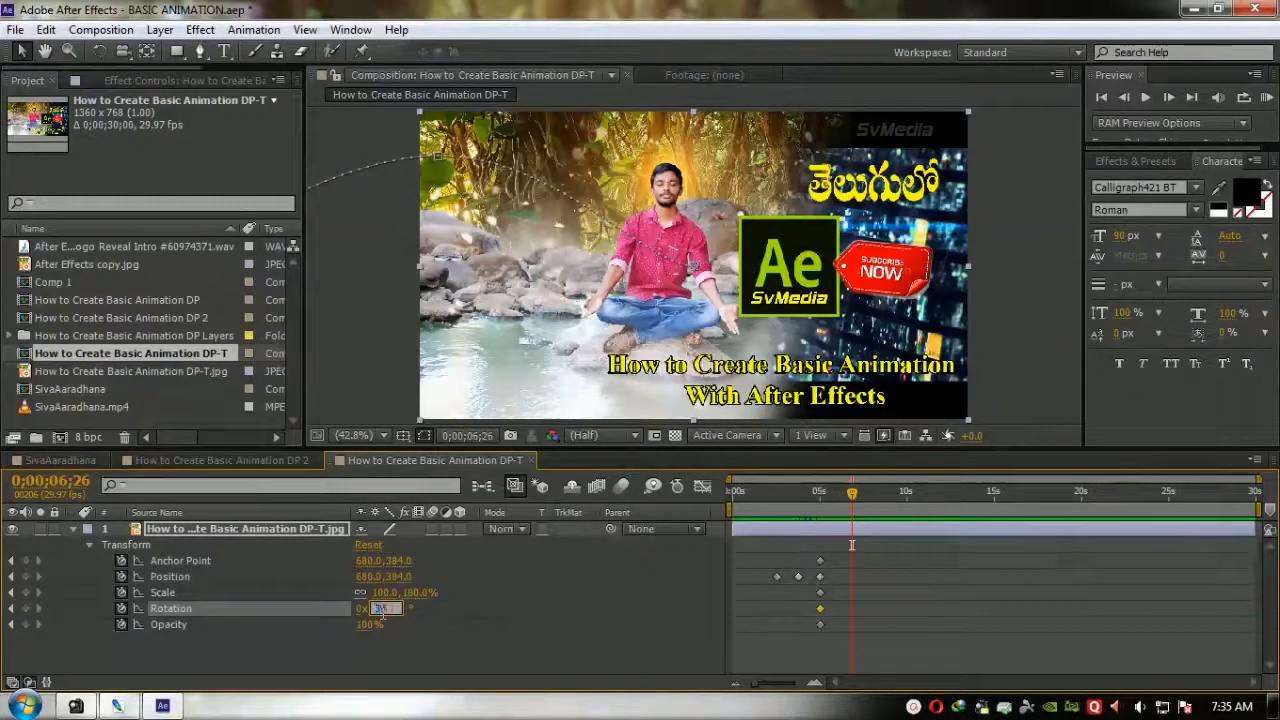
text(360)
key(Return)
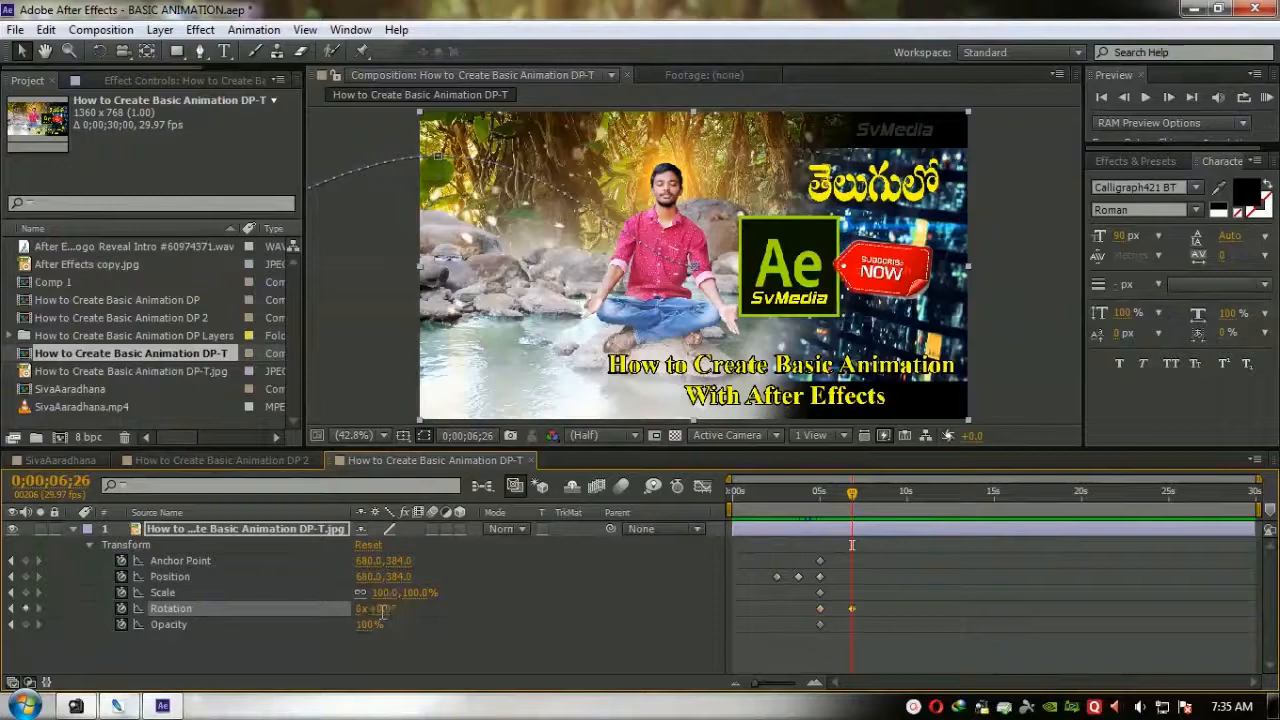
drag(851, 494, 861, 528)
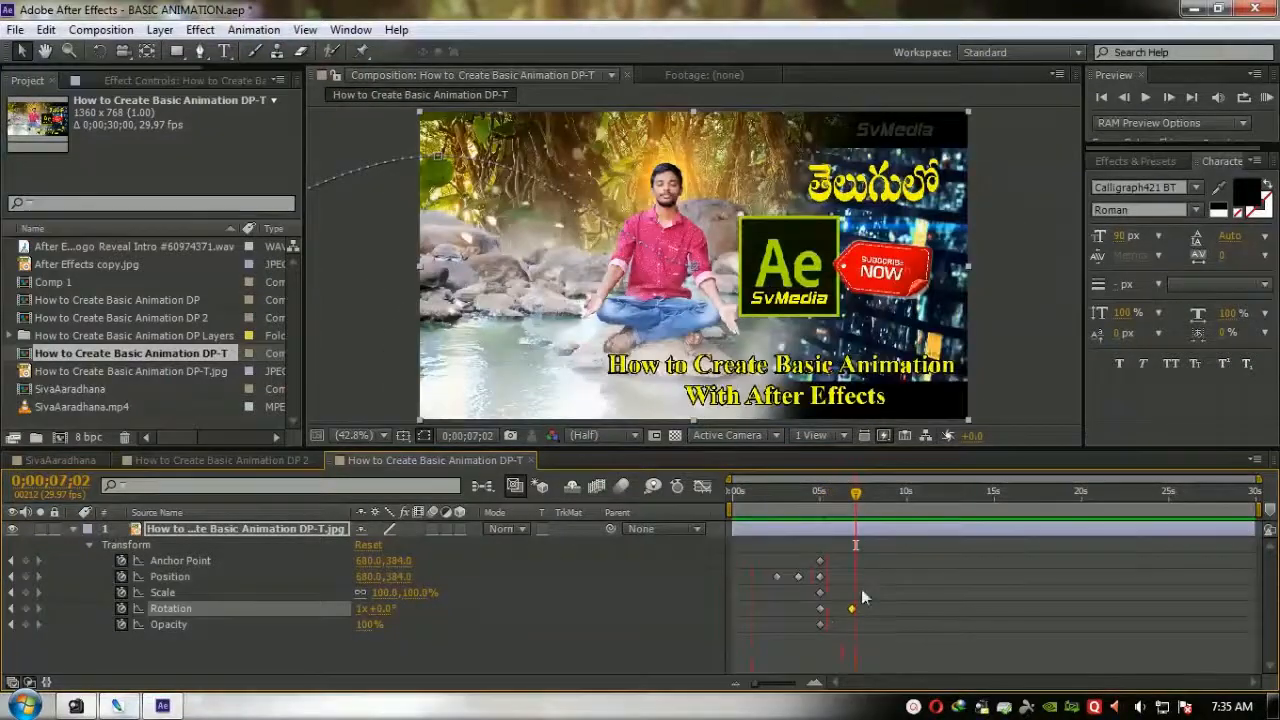
- Try starting the rotation at the first Position keyframe, and move its keyframe back to 5 seconds
click(778, 608)
drag(767, 495, 856, 509)
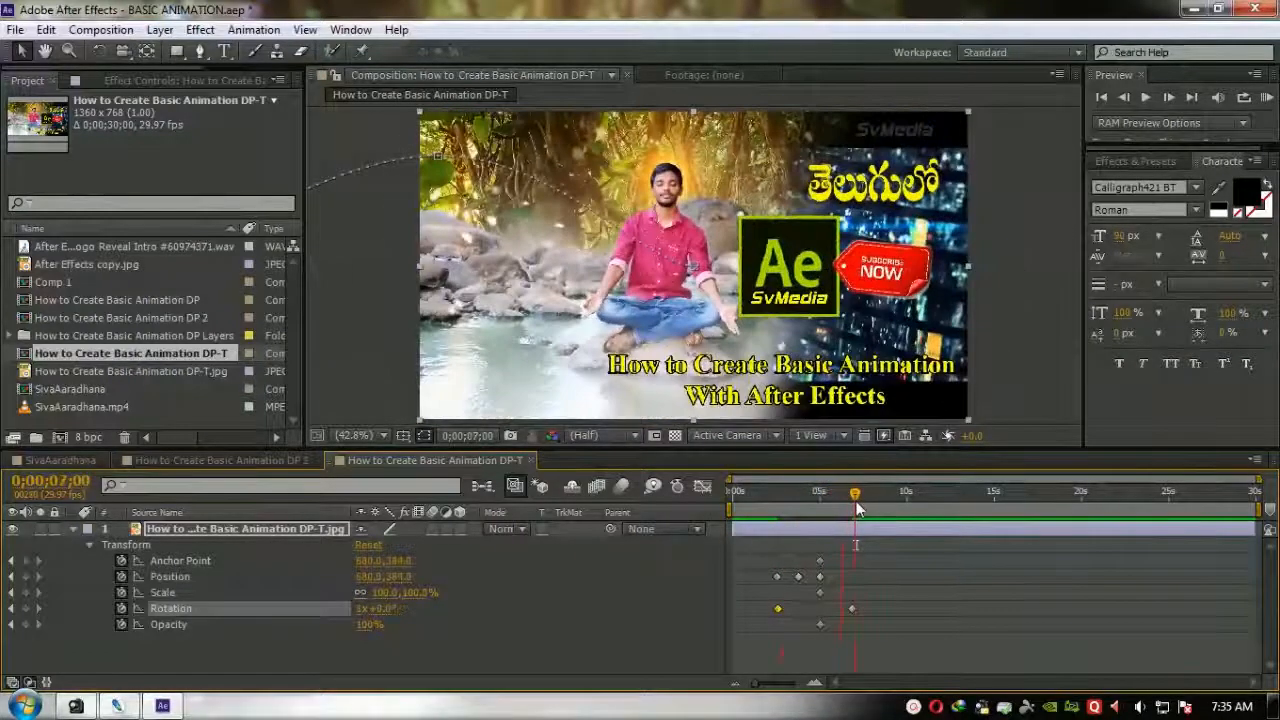
drag(778, 608, 820, 608)
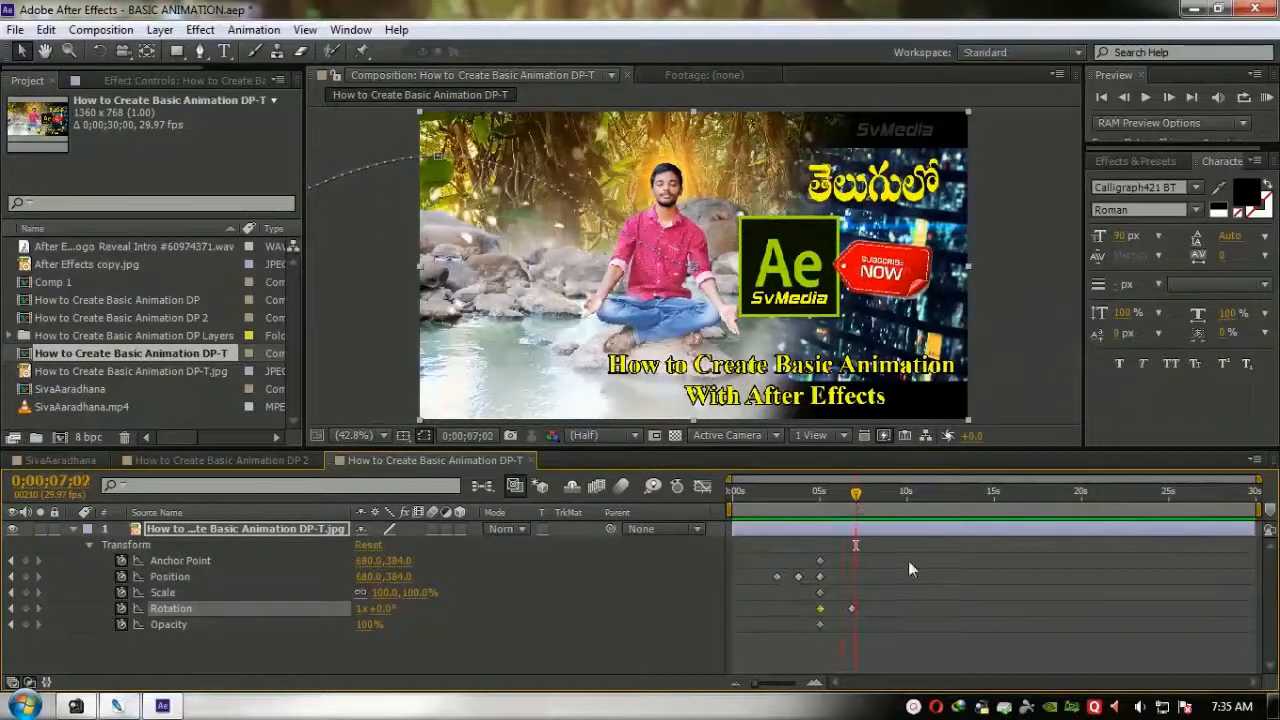
- Shift all of the image layer's Transform keyframes earlier so the first Position keyframe falls at the start of the timeline
drag(897, 549, 765, 635)
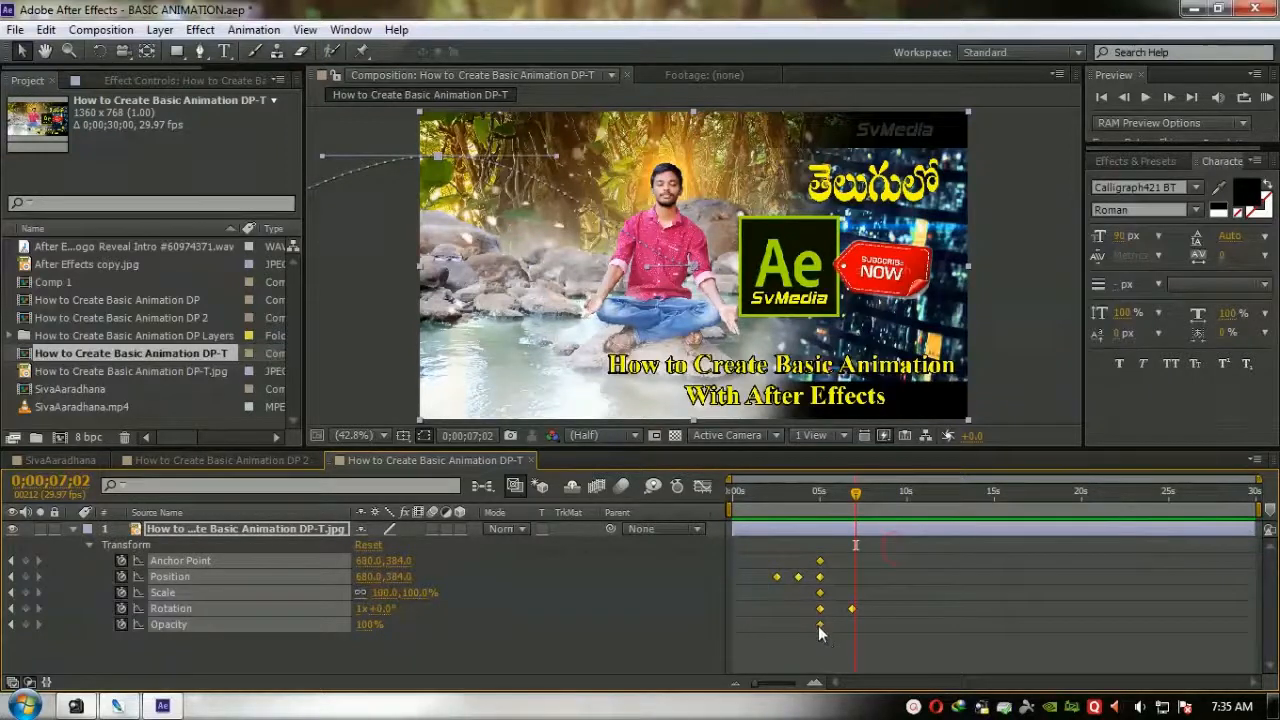
key(Home)
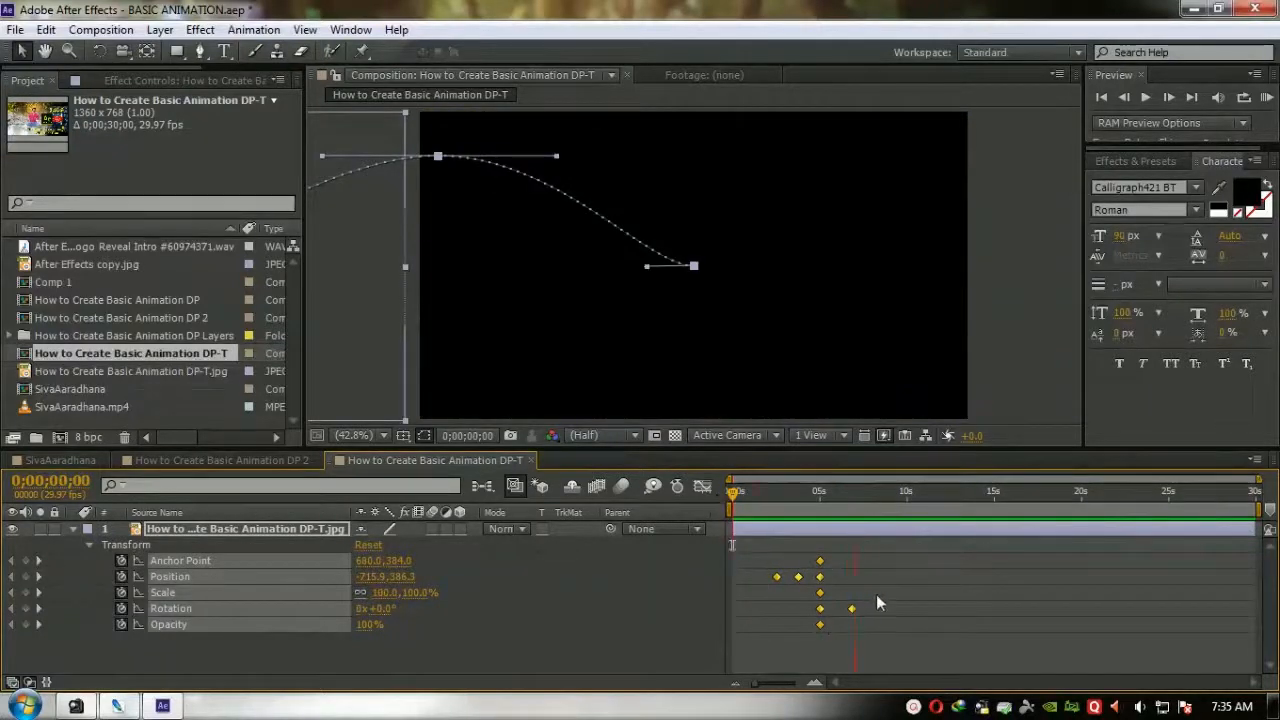
drag(888, 556, 778, 624)
- Preview the retimed position and rotation animation, including a RAM preview of the range up to about 0;00;04;11
drag(744, 500, 810, 503)
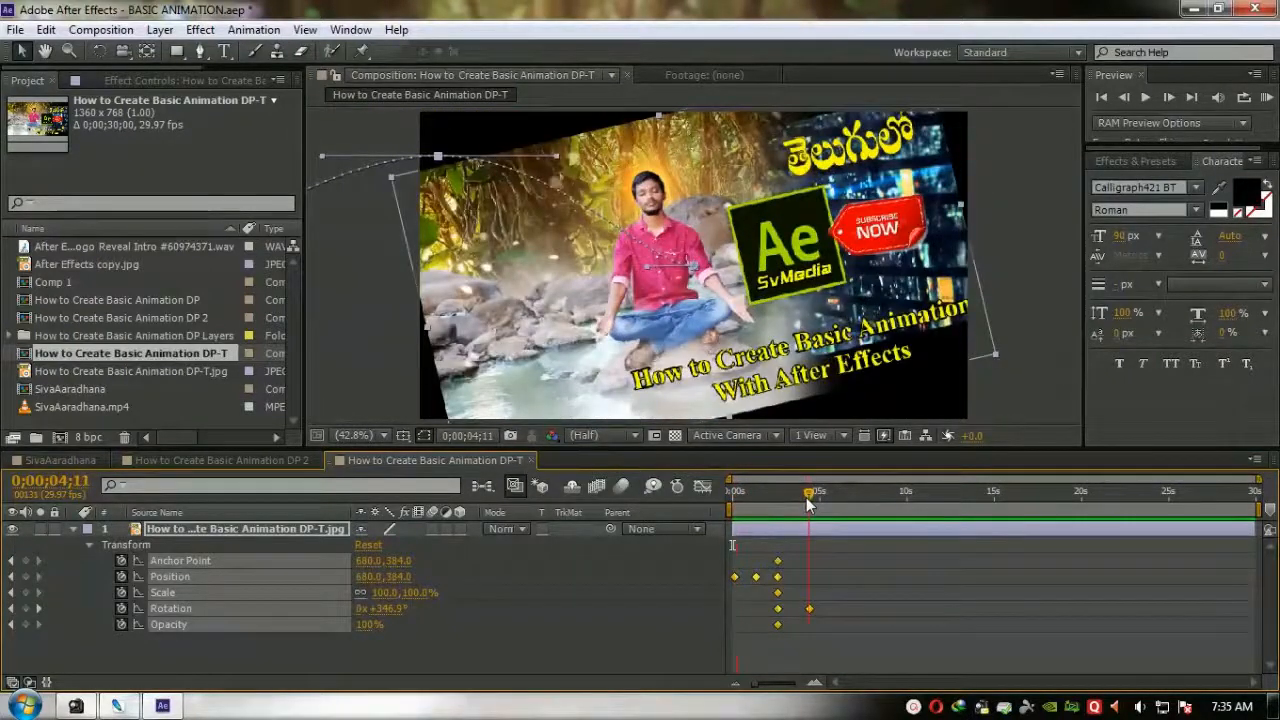
key(KP_0)
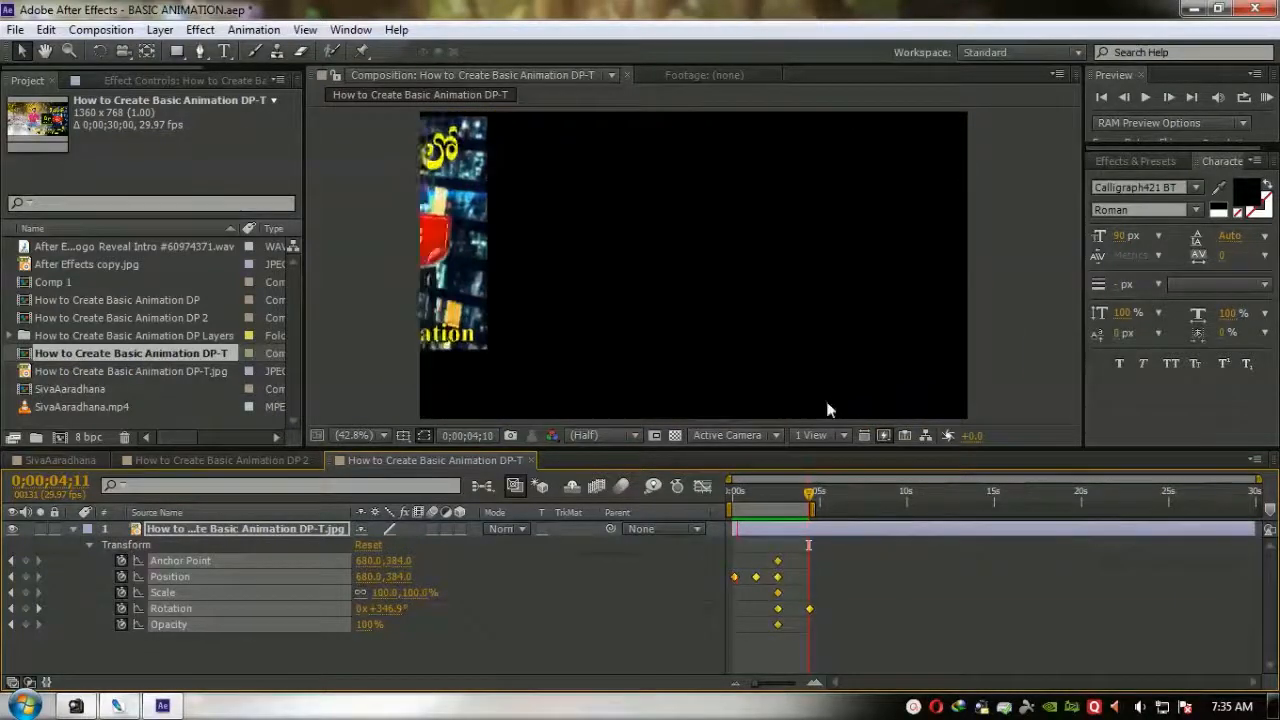
click(810, 492)
click(877, 492)
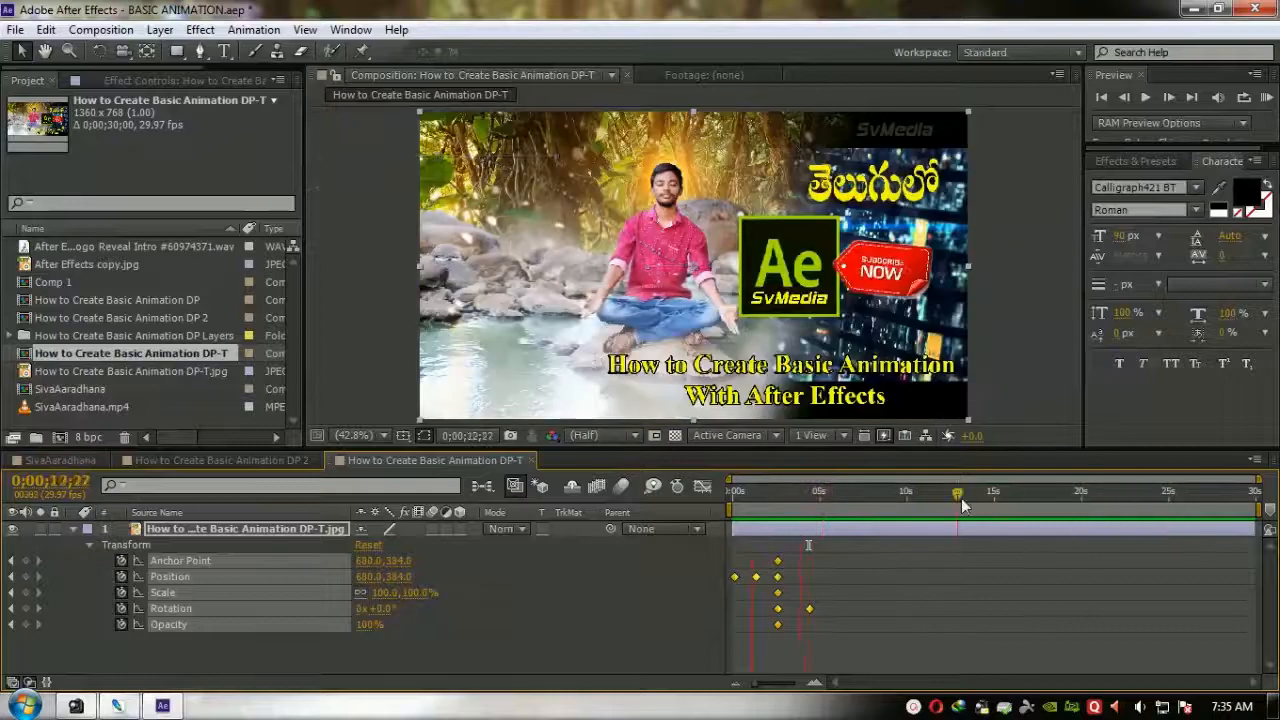
drag(884, 522, 952, 522)
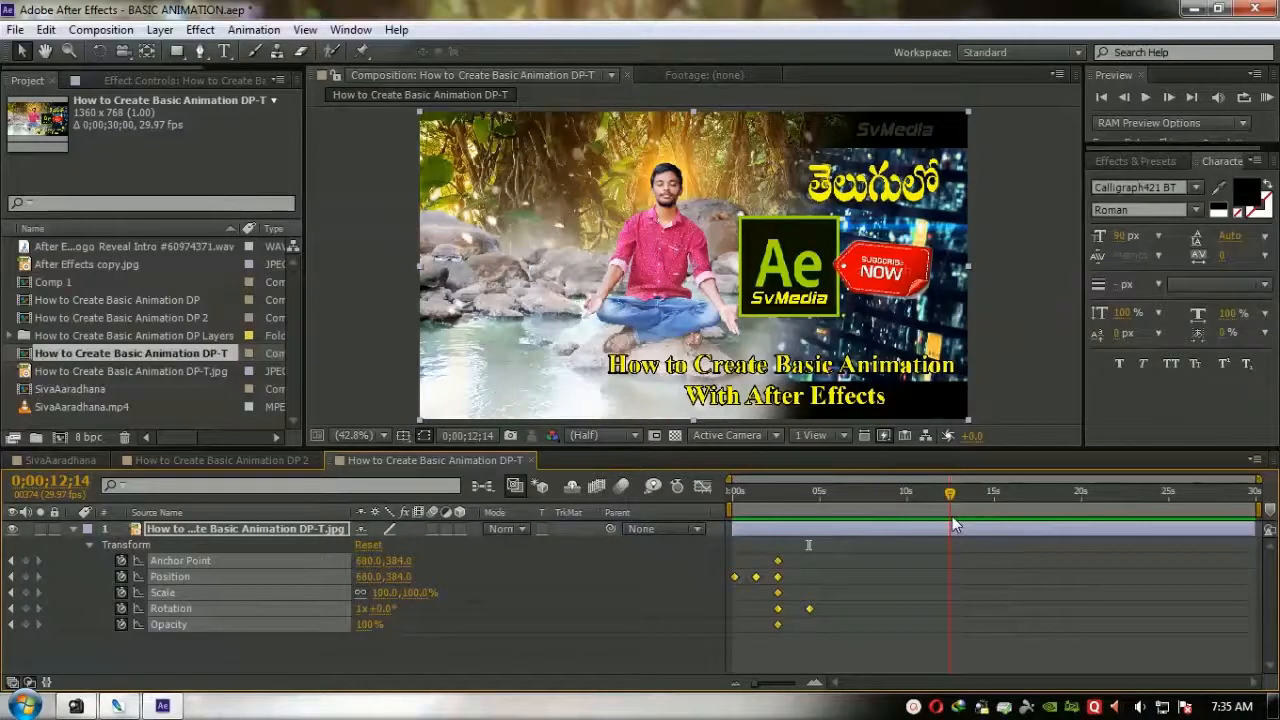
drag(952, 516, 812, 509)
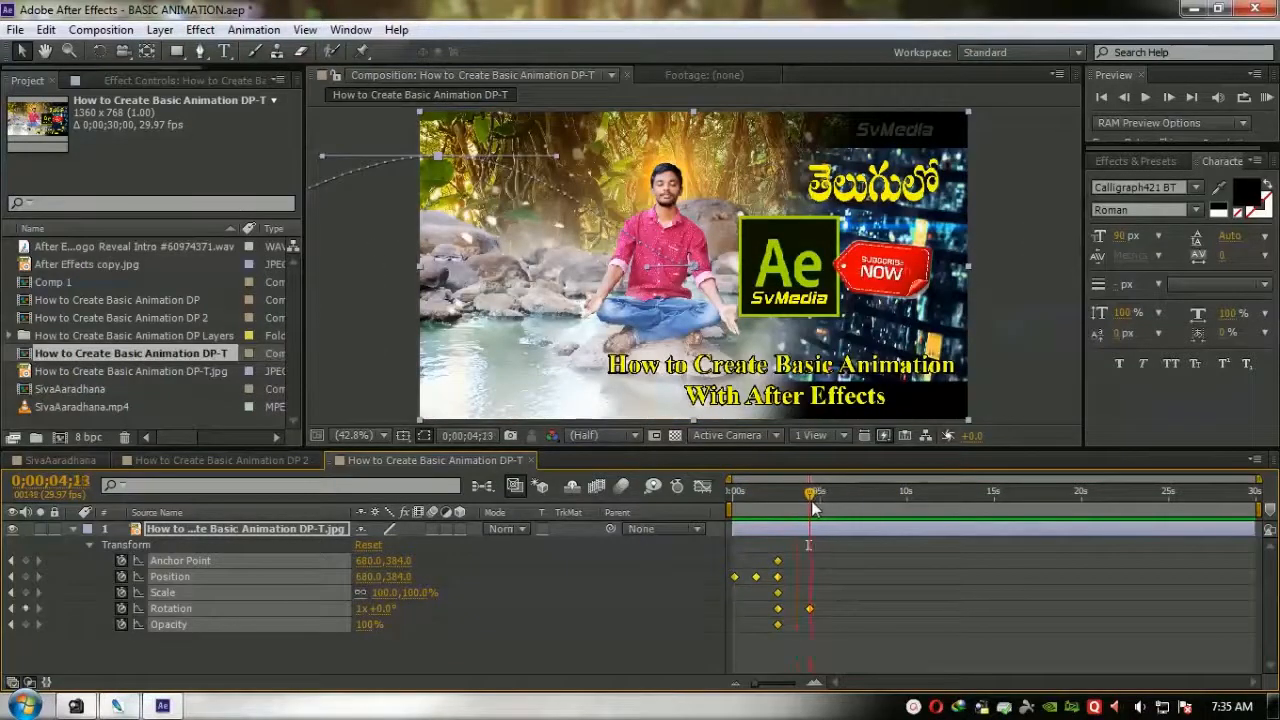
- Switch to Photoshop and toggle the visibility of the 8-SUBSCRIB, 7-SvMedia and 6-Telugu layers to examine their contents
click(71, 375)
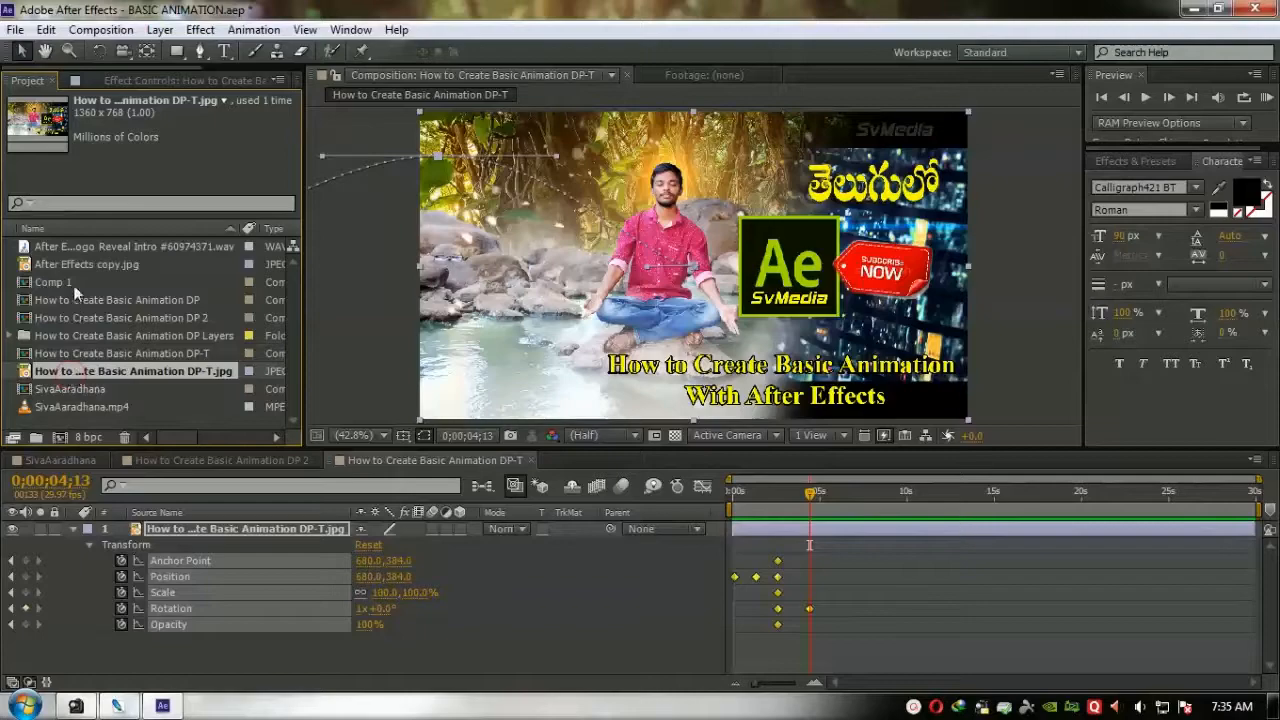
click(117, 706)
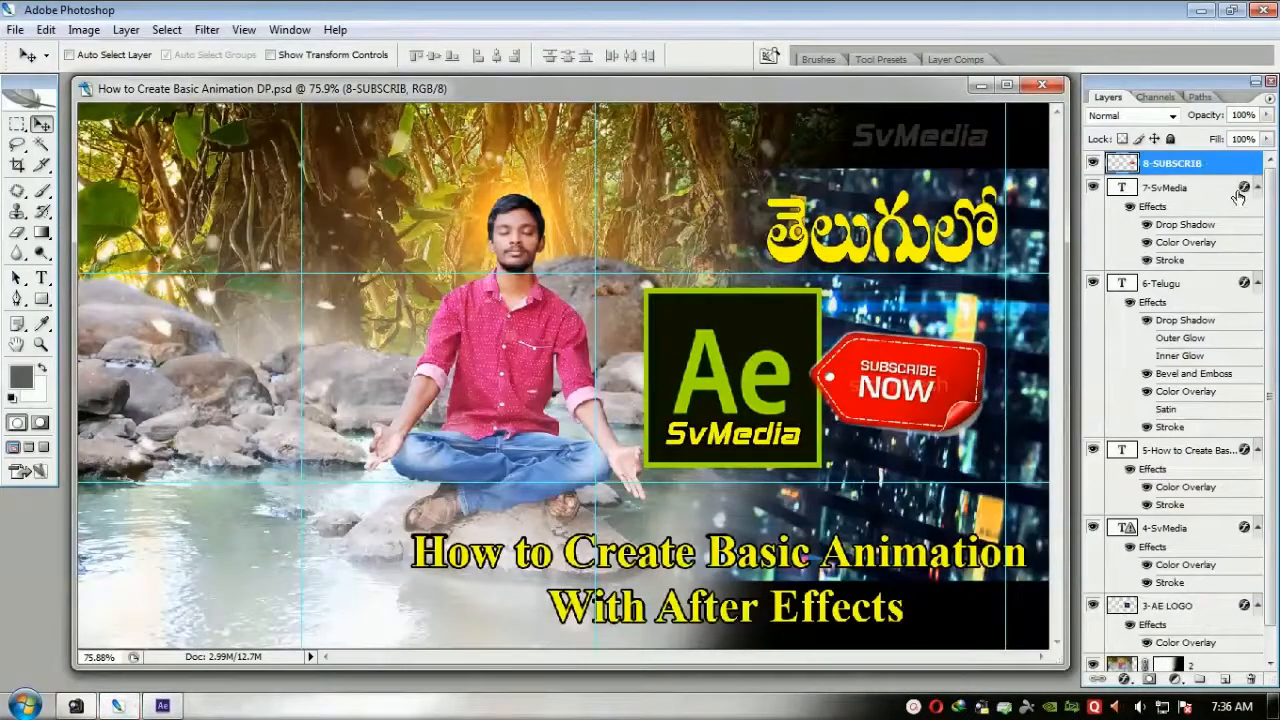
click(1094, 163)
click(1094, 163)
click(1094, 187)
click(1094, 187)
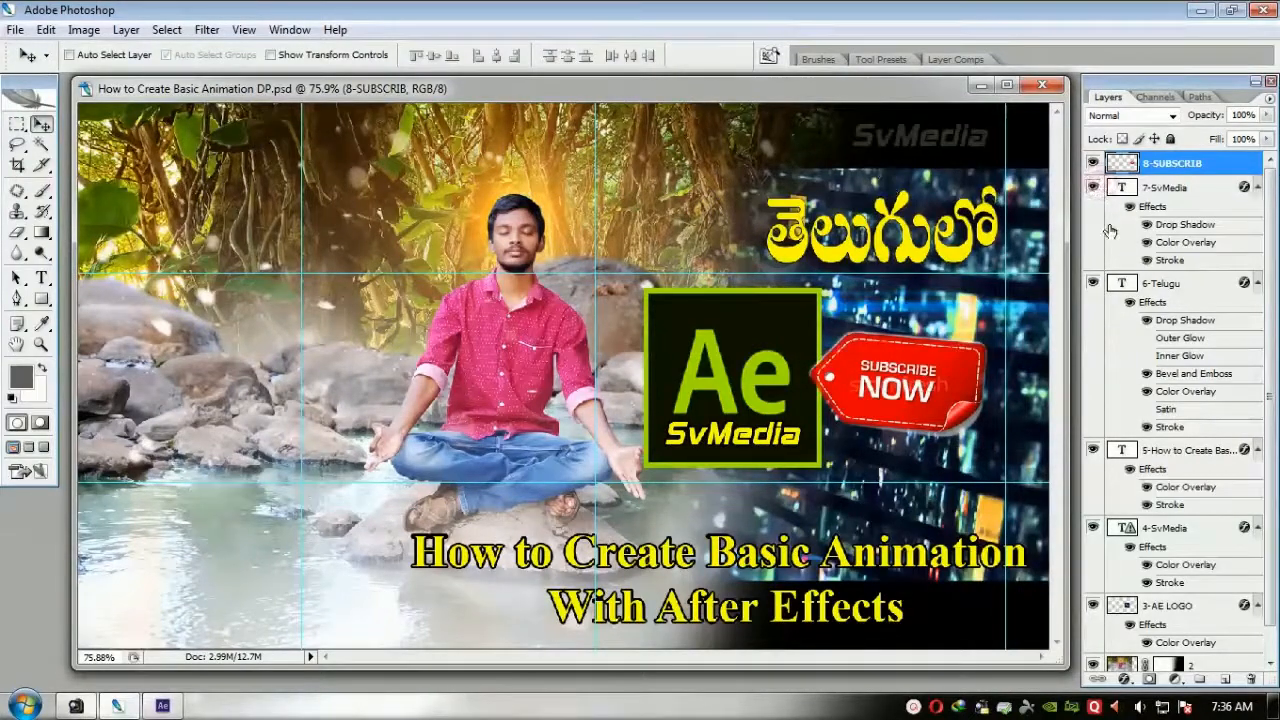
click(1094, 284)
click(1094, 284)
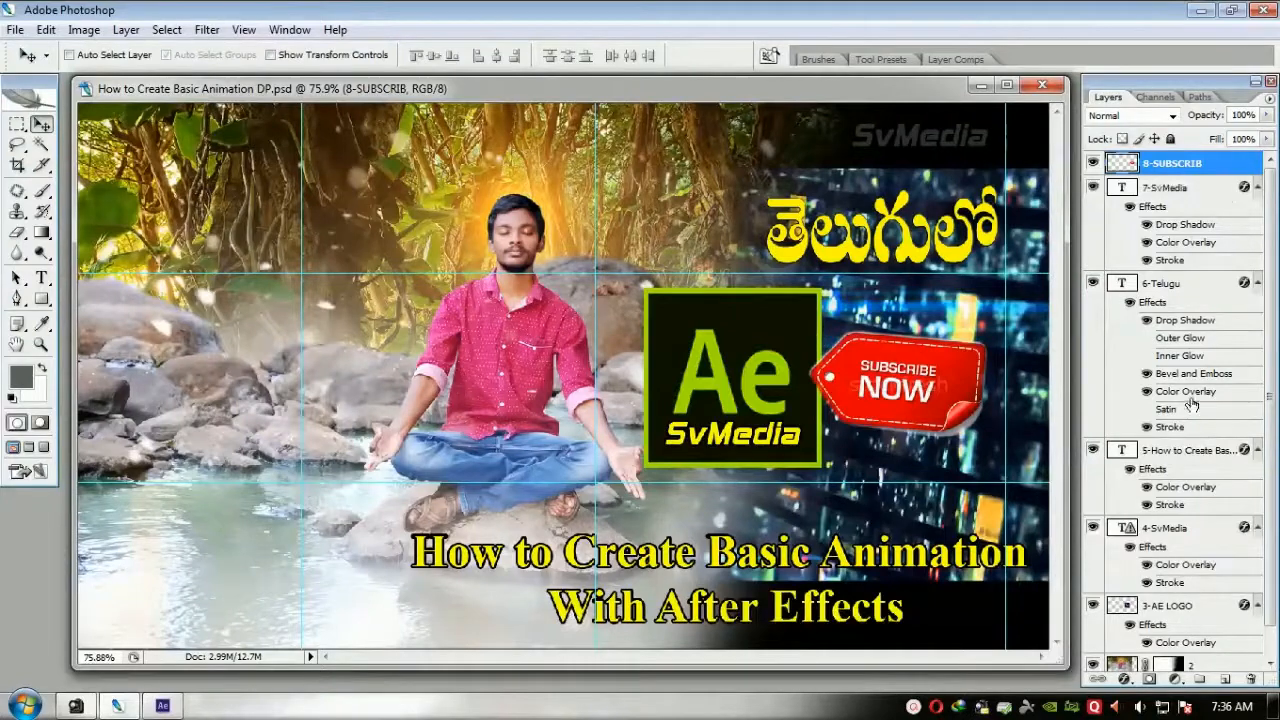
- Switch back to After Effects and scrub through the How to Create Basic Animation DP 2 composition
click(162, 706)
click(221, 460)
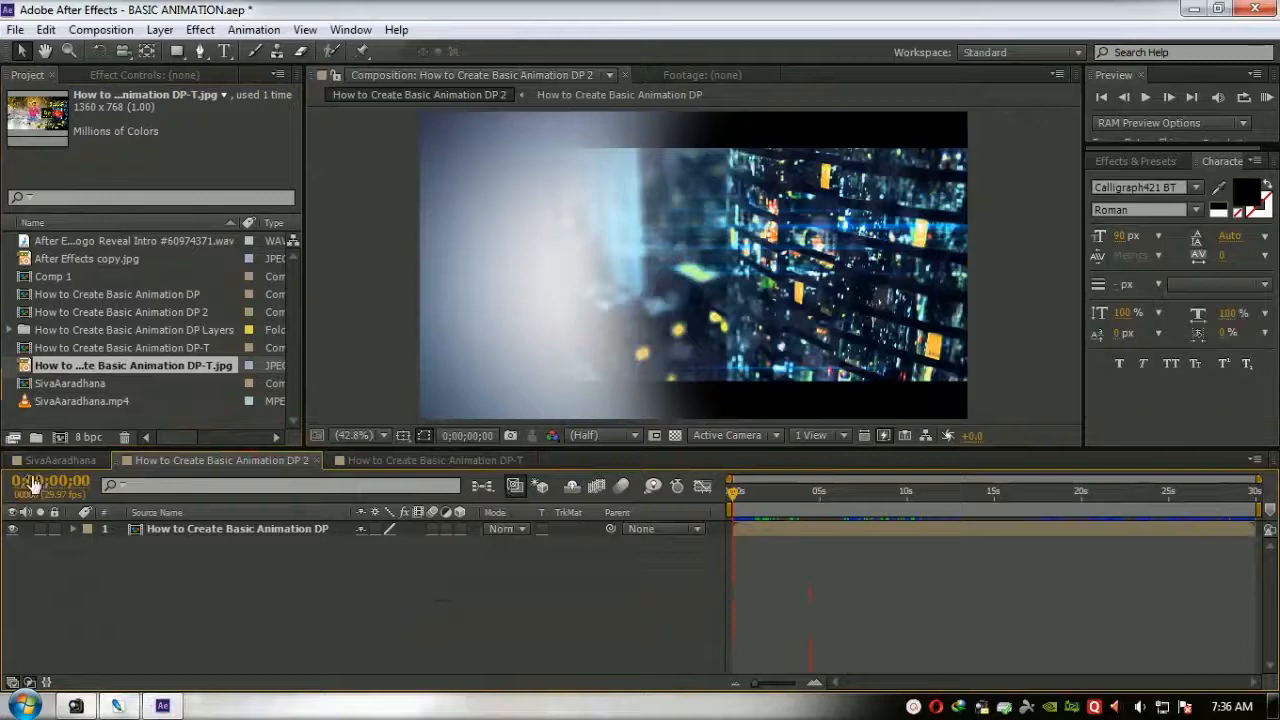
drag(781, 491, 1068, 488)
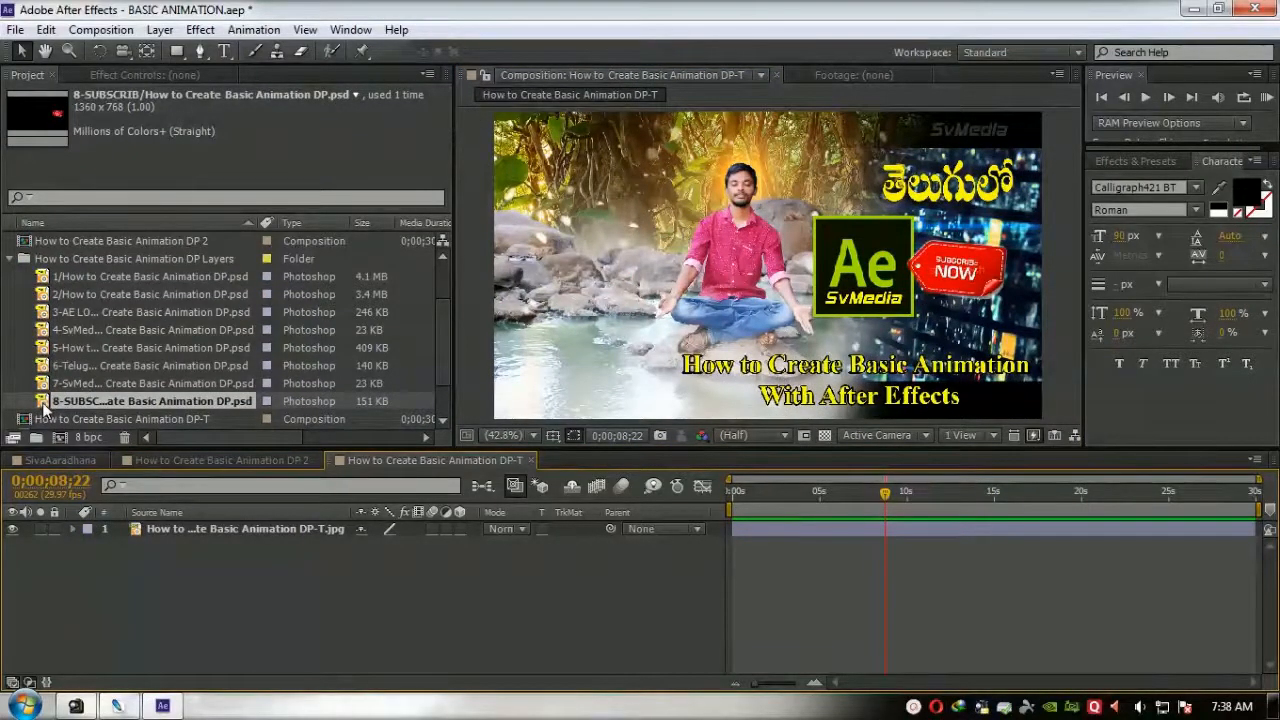
- Switch to Photoshop, toggle the 8-SUBSCRIB layer's visibility to check its artwork, and return to After Effects
click(117, 706)
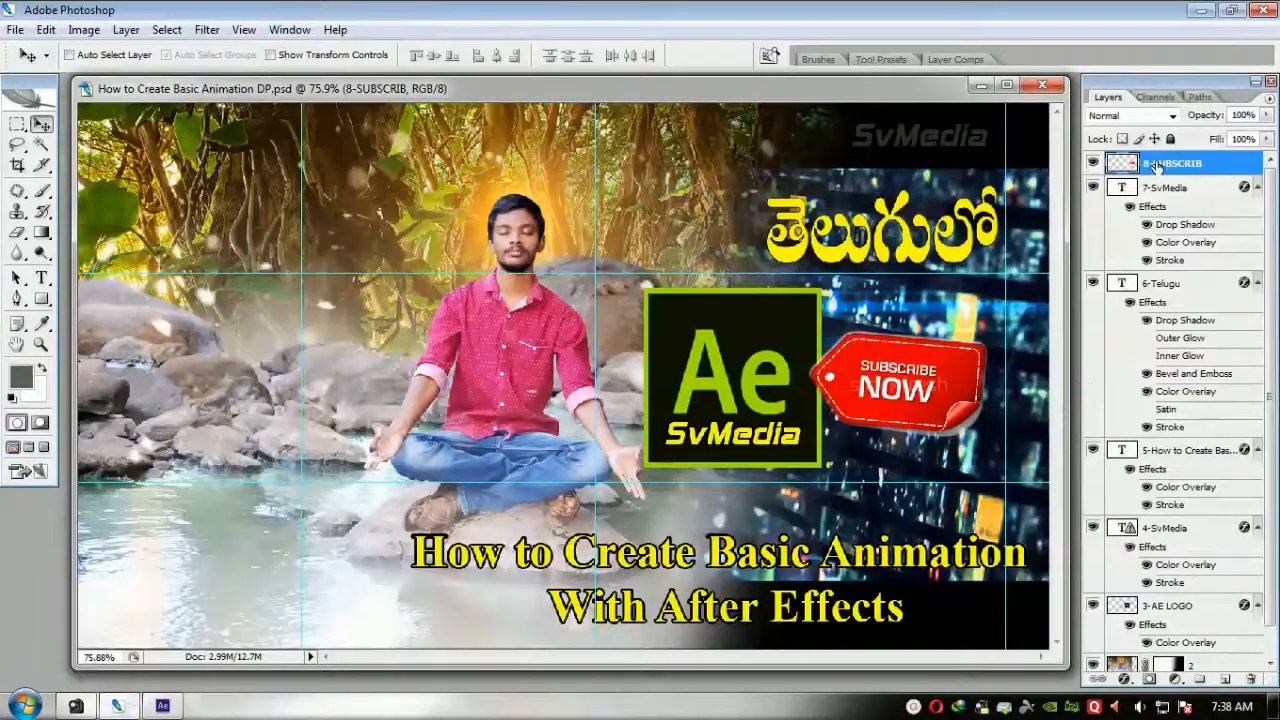
click(1095, 163)
click(1095, 163)
click(1198, 10)
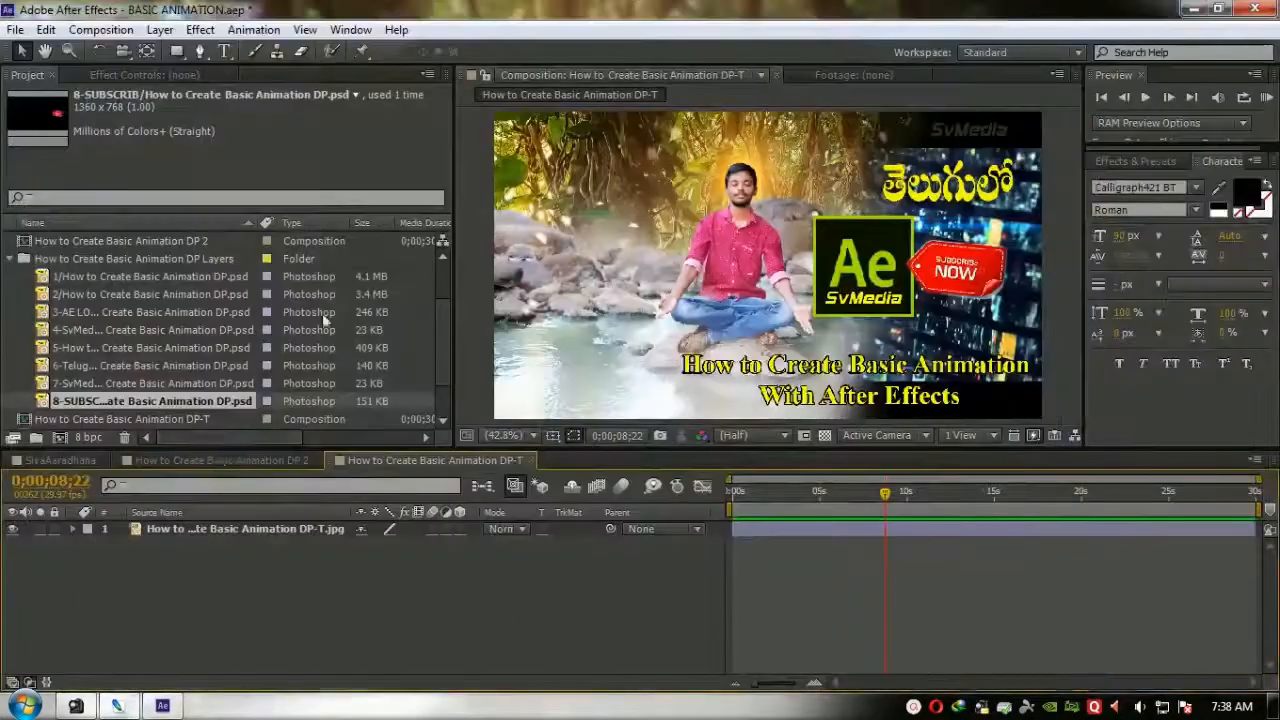
- Add the 8-SUBSCRIB Photoshop layer above the image in the DP-T composition, and undo a trial move of it
drag(45, 405, 228, 530)
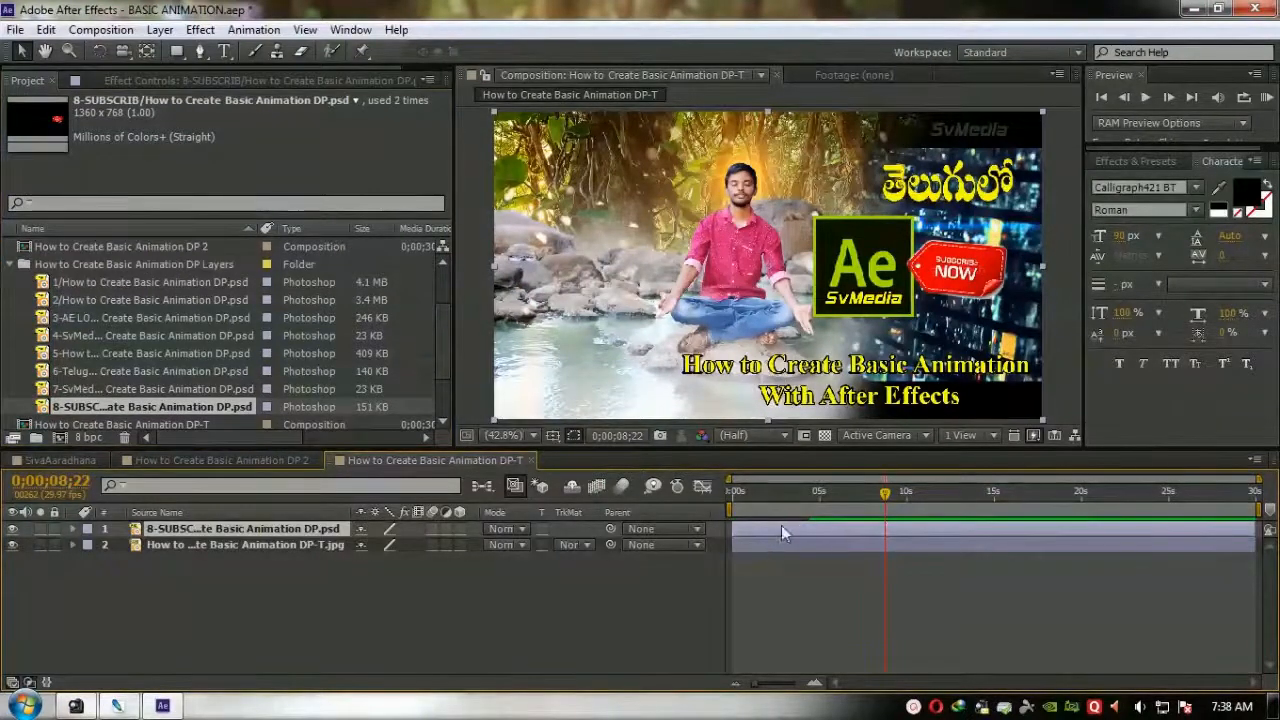
drag(957, 270, 669, 296)
key(ctrl+z)
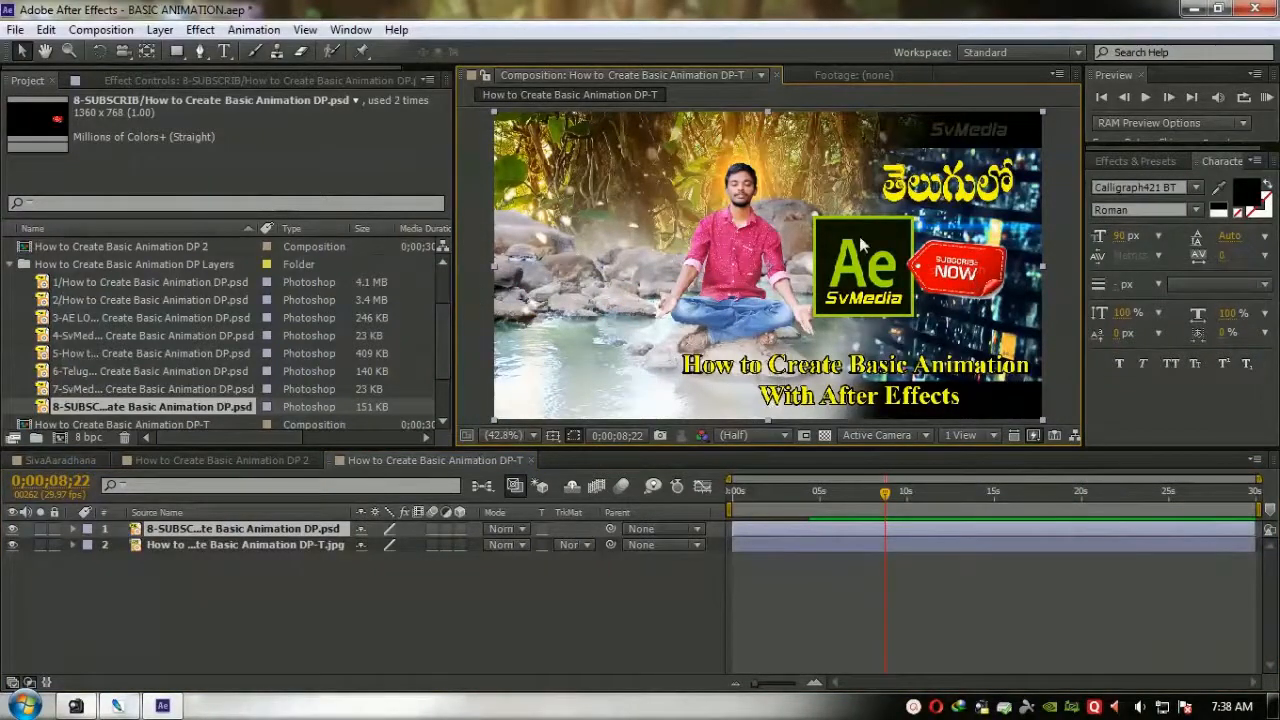
- Keyframe the 8-SUBSCRIB layer's Opacity to fade in from 0% at 0;00;04;14 to 100% at 0;00;05;02
drag(795, 490, 820, 514)
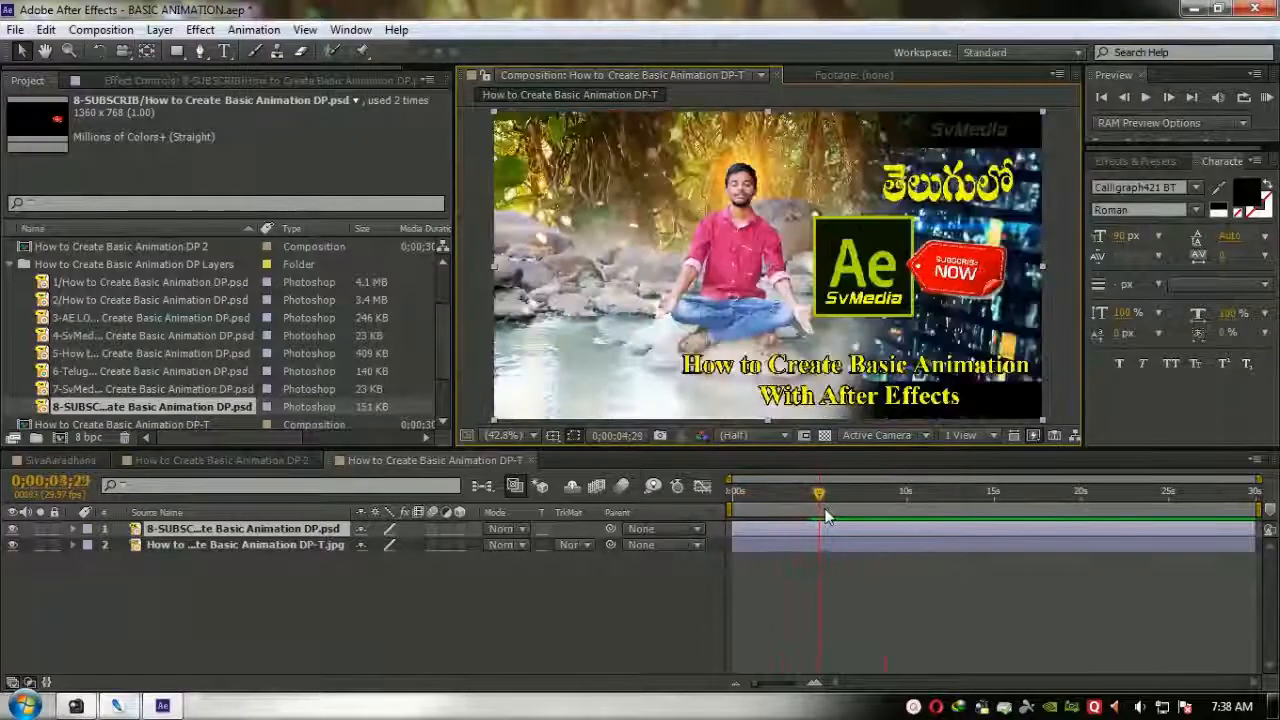
click(221, 530)
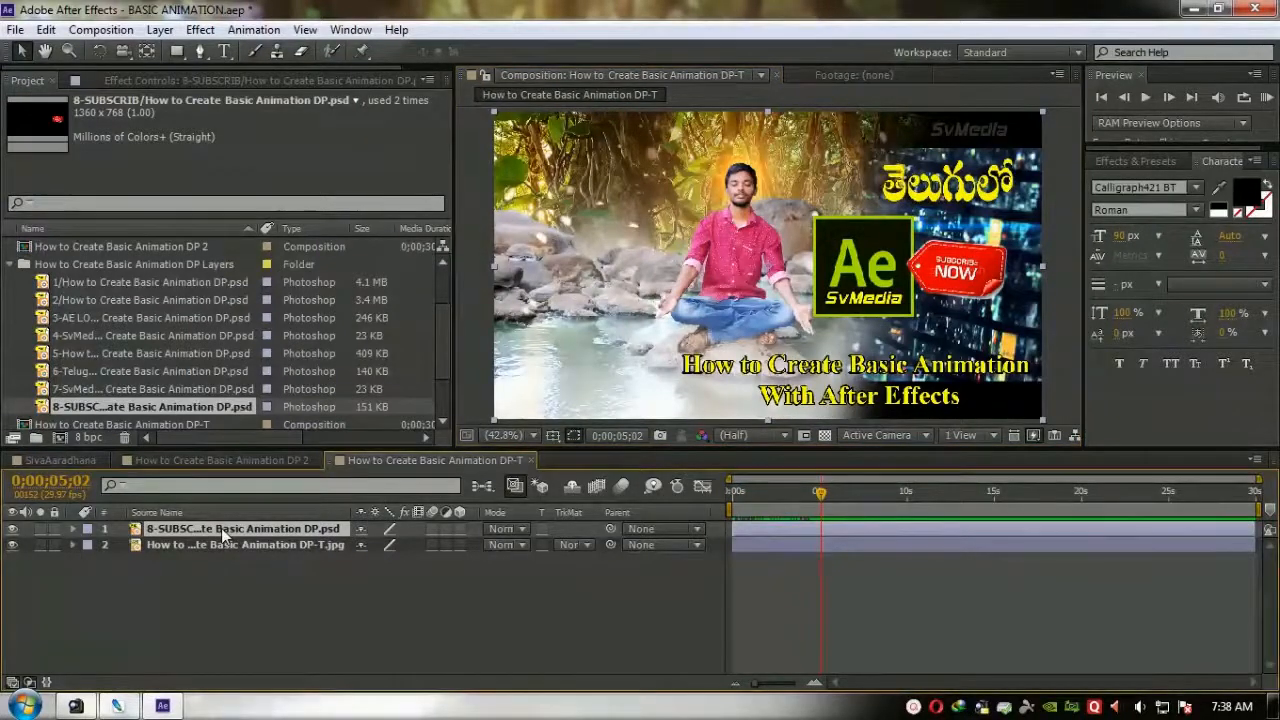
key(t)
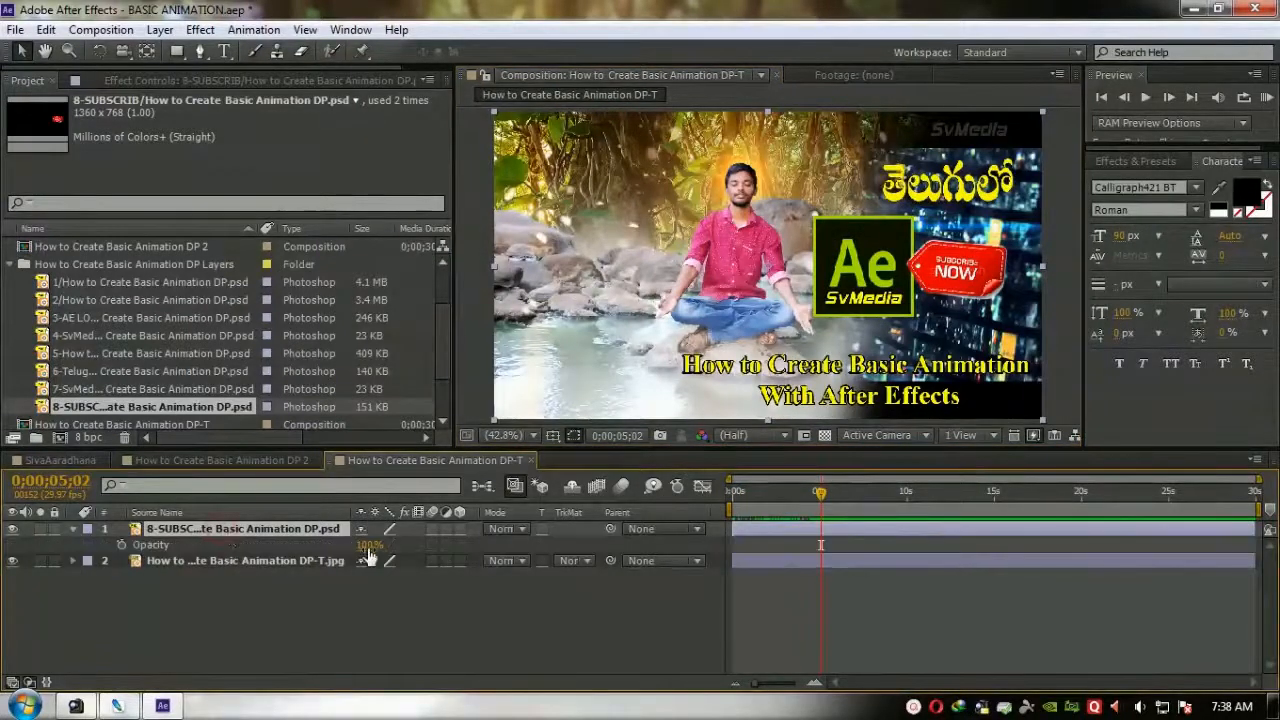
click(121, 545)
click(815, 497)
click(368, 546)
text(0)
key(Return)
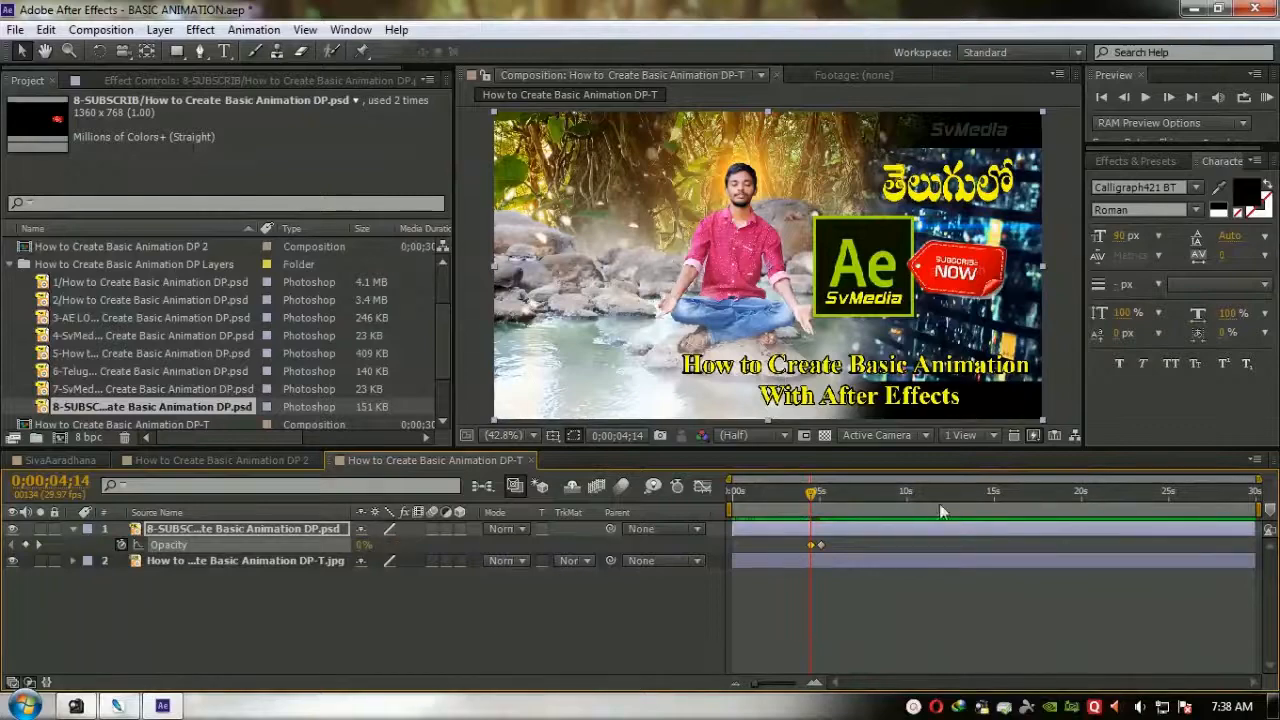
- Check the subscribe badge's fade-in by scrubbing with the background image temporarily hidden, and show the background again
mouse_move(812, 500)
mouse_down()
mouse_move(731, 509)
mouse_move(818, 510)
mouse_up()
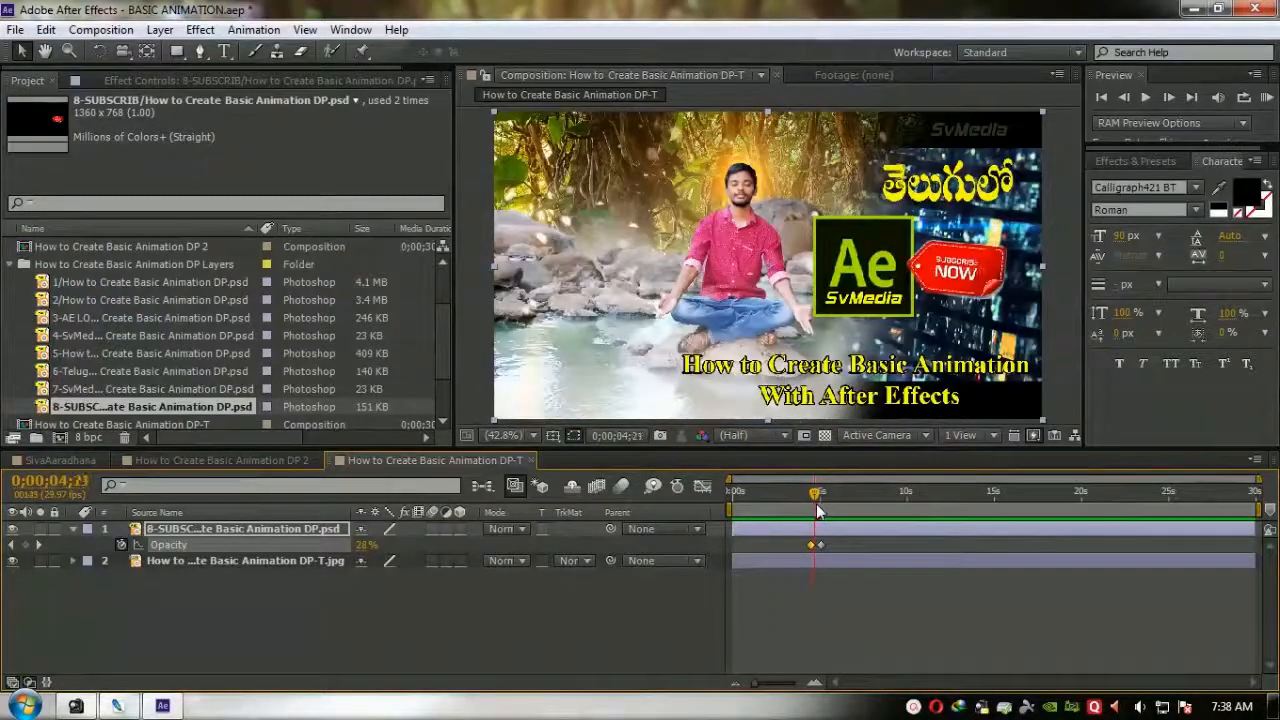
click(12, 560)
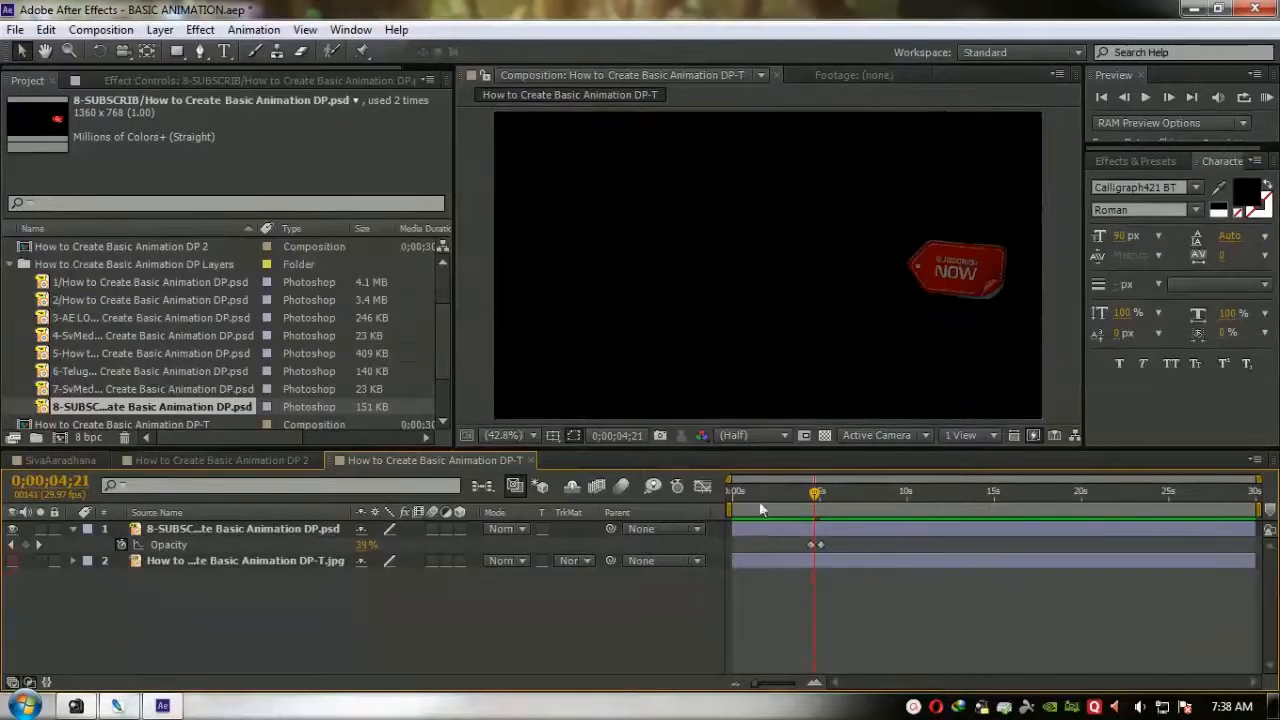
drag(815, 497, 822, 500)
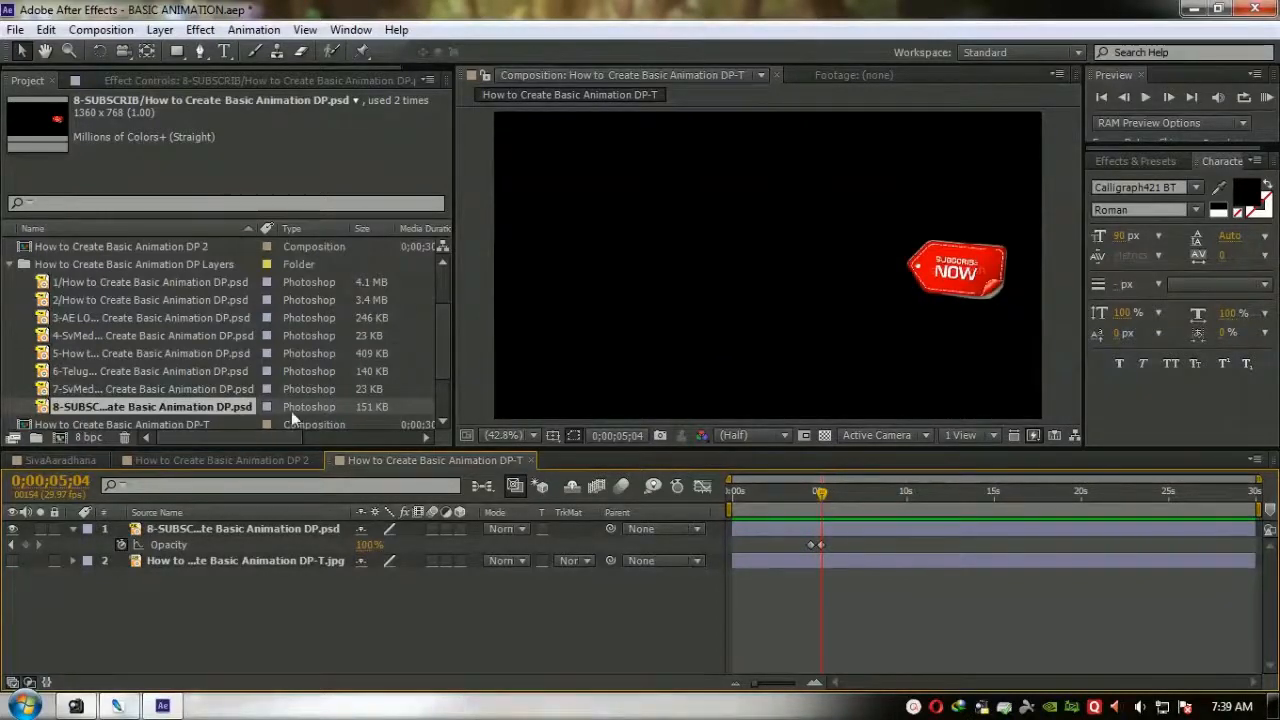
click(12, 561)
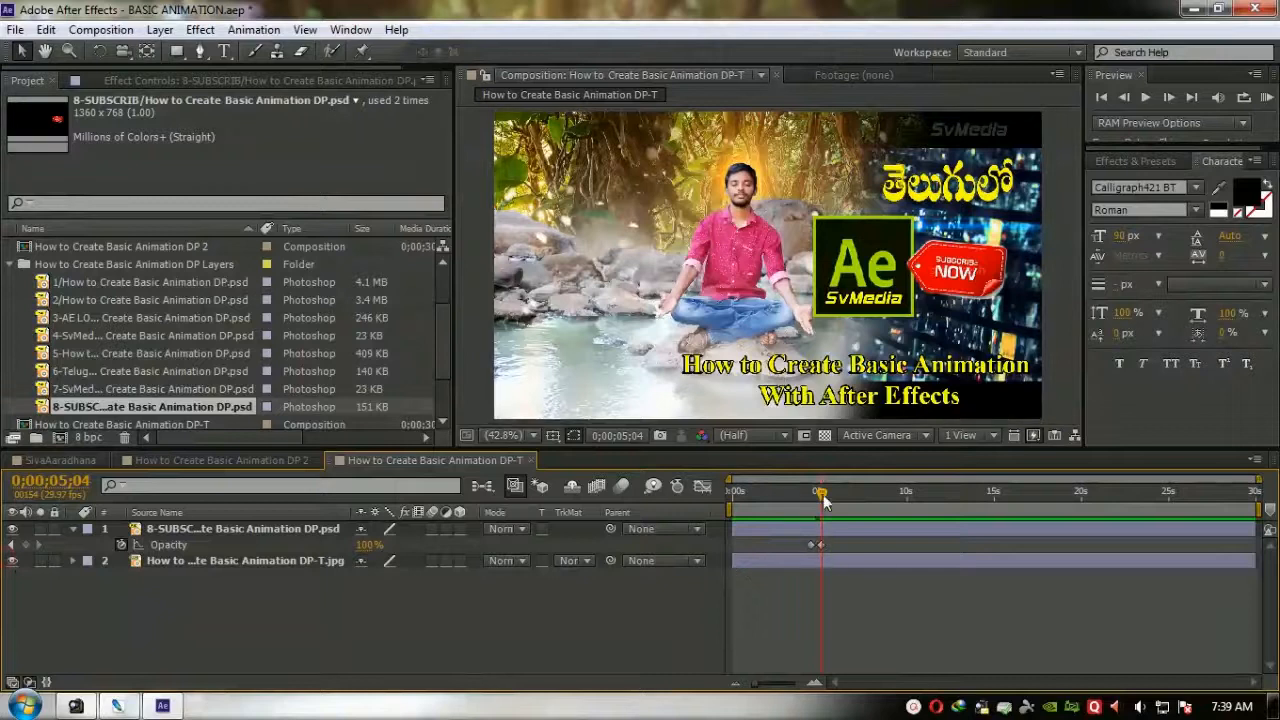
drag(848, 499, 825, 511)
- Enable Scale keyframing on the 8-SUBSCRIB layer at 0;00;05;04 and add a 150% Scale keyframe at 0;00;05;20
click(72, 528)
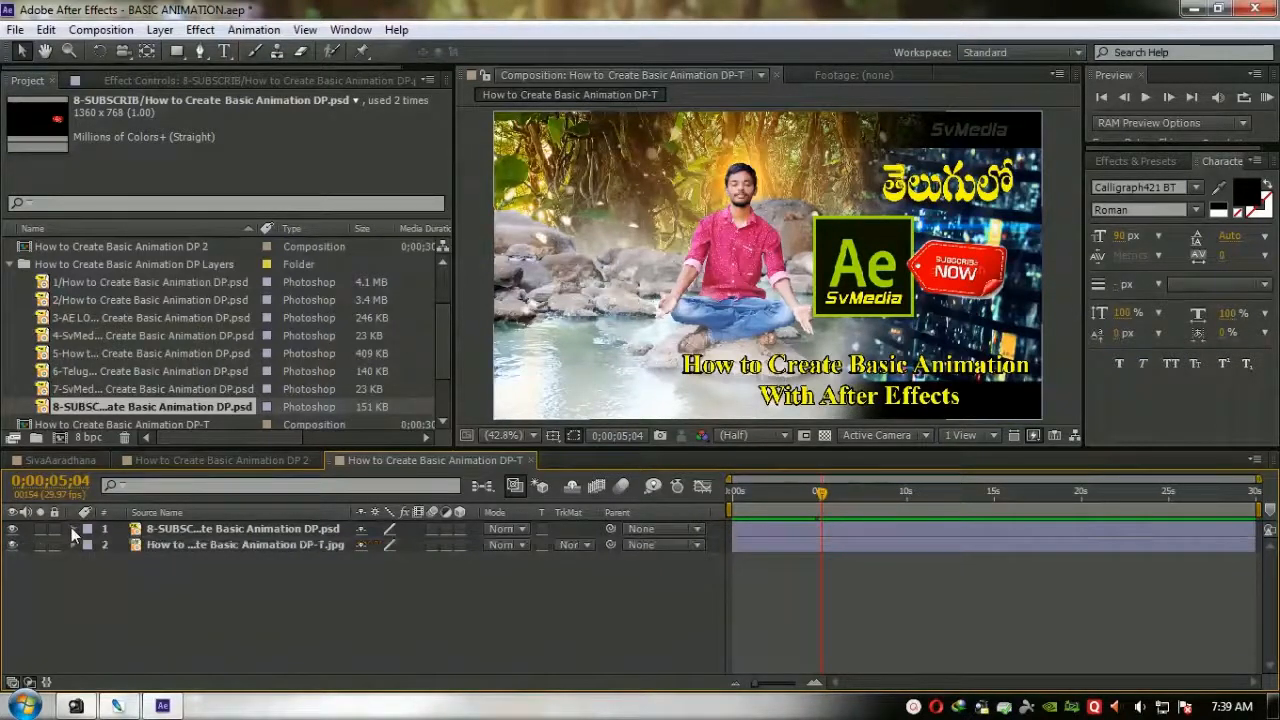
click(72, 528)
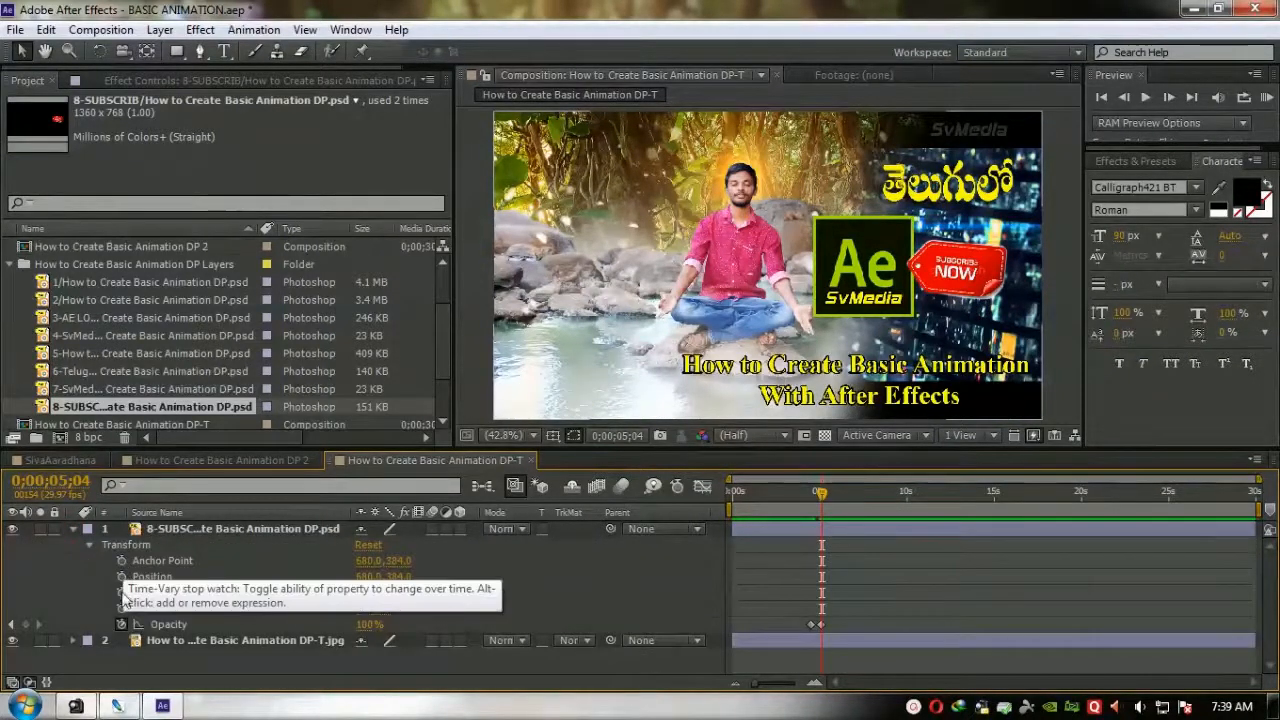
click(121, 592)
mouse_move(816, 508)
mouse_down()
mouse_move(851, 503)
mouse_move(831, 499)
mouse_up()
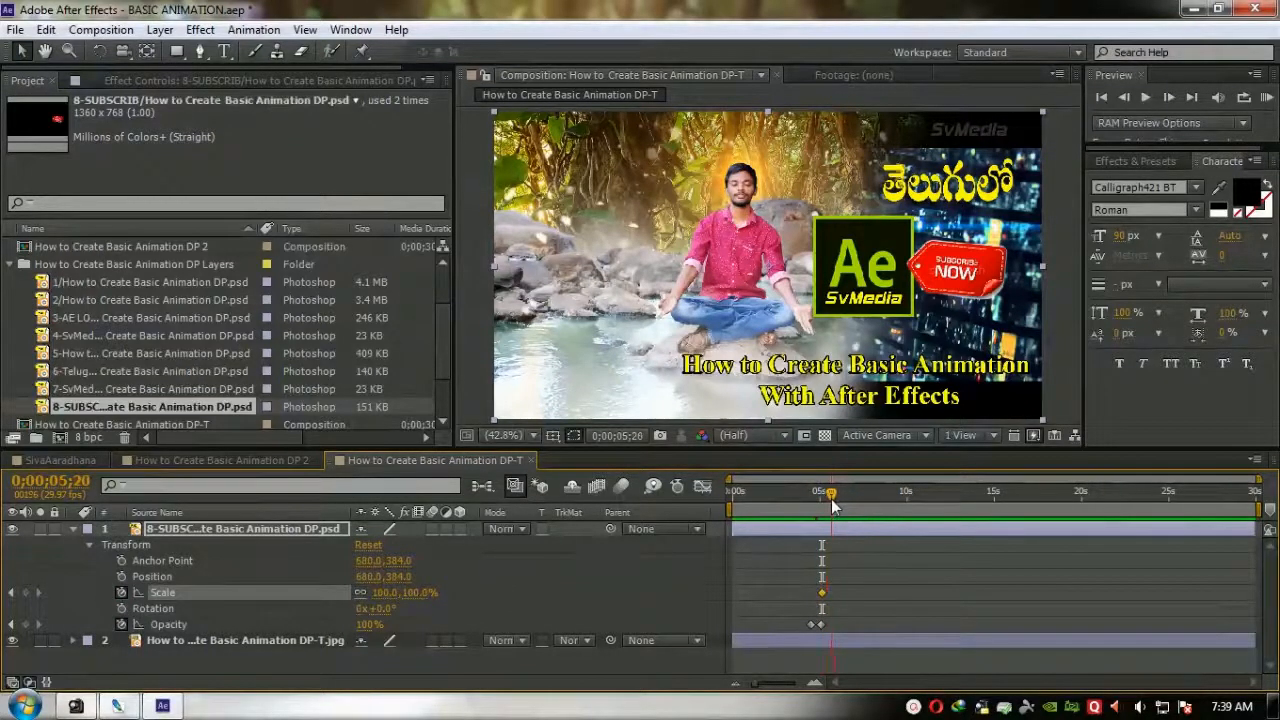
click(386, 592)
text(150)
key(Return)
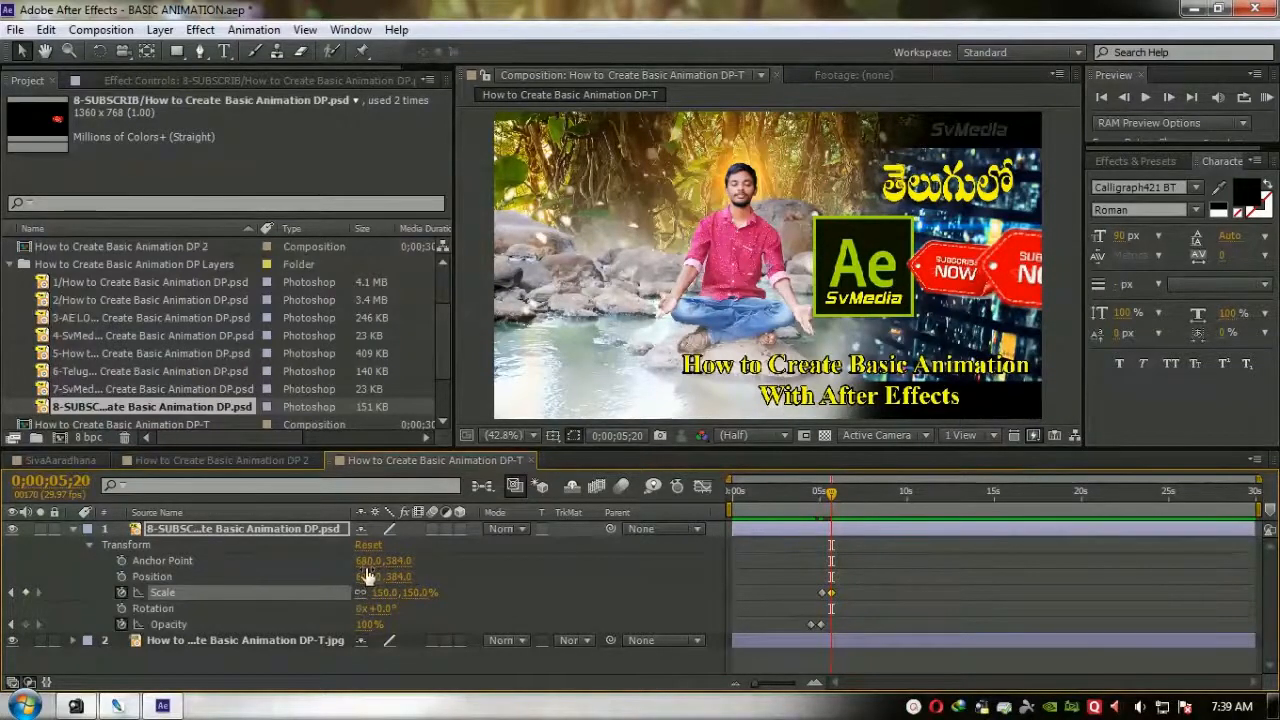
- Shift the 8-SUBSCRIB layer's Anchor Point to 1444, 384 and add a 100% Scale keyframe at 0;00;06;11
drag(372, 561, 445, 561)
drag(703, 564, 1098, 581)
mouse_move(831, 493)
mouse_down()
mouse_move(815, 508)
mouse_move(845, 509)
mouse_move(812, 510)
mouse_move(845, 504)
mouse_up()
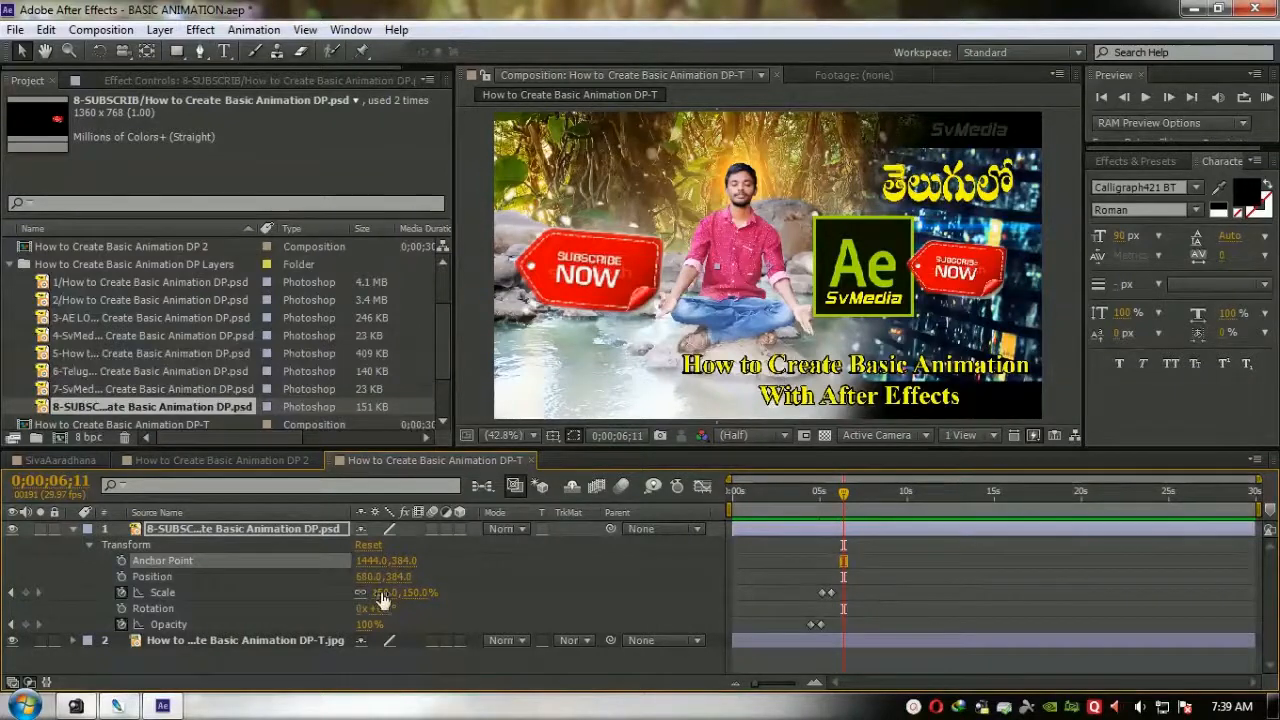
click(414, 592)
text(100)
key(Return)
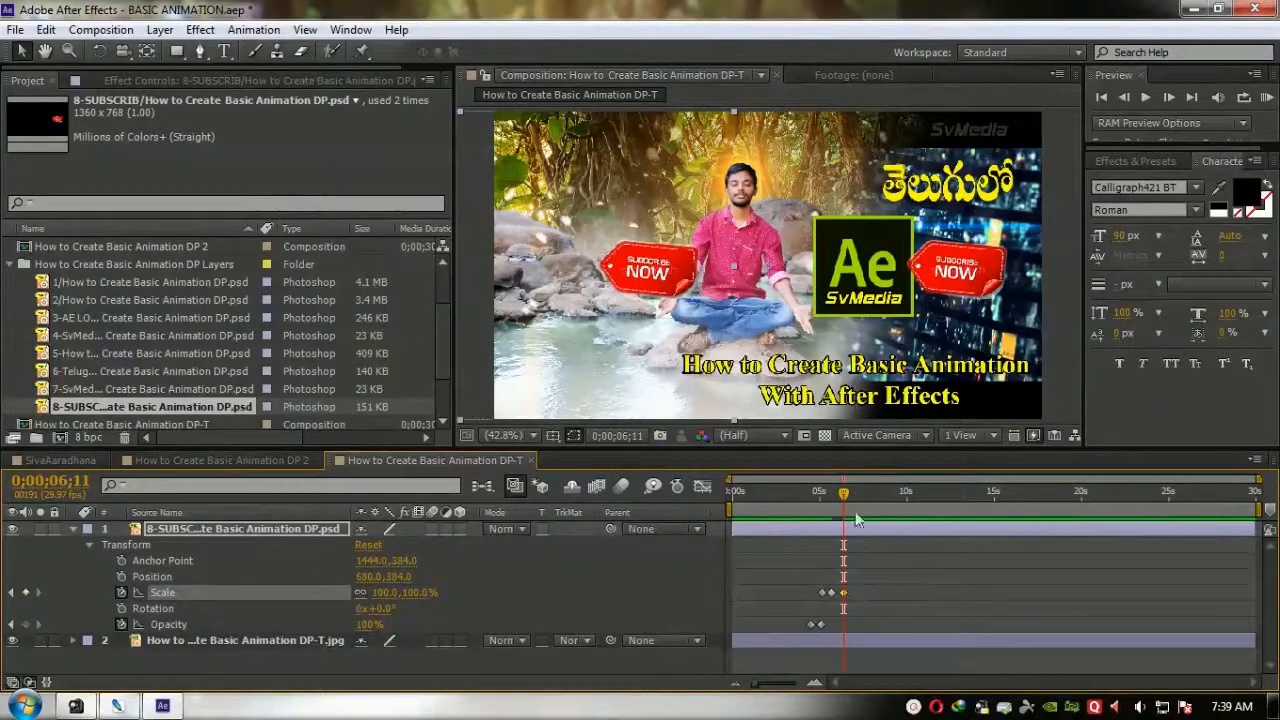
- Repeat the badge's pulse by pasting copies of its 150% and 100% Scale keyframes from 0;00;07;04 onward, and scrub through it
drag(879, 576, 827, 600)
drag(843, 495, 830, 520)
drag(887, 582, 834, 596)
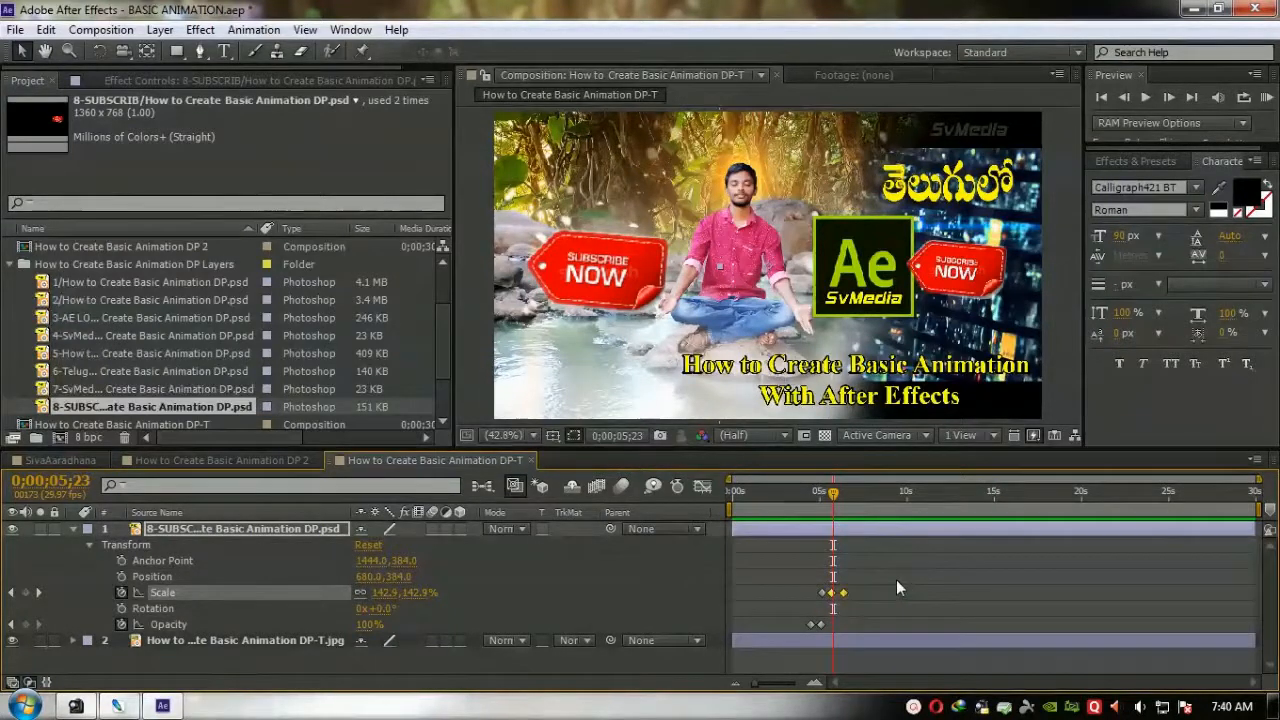
click(857, 491)
key(ctrl+v)
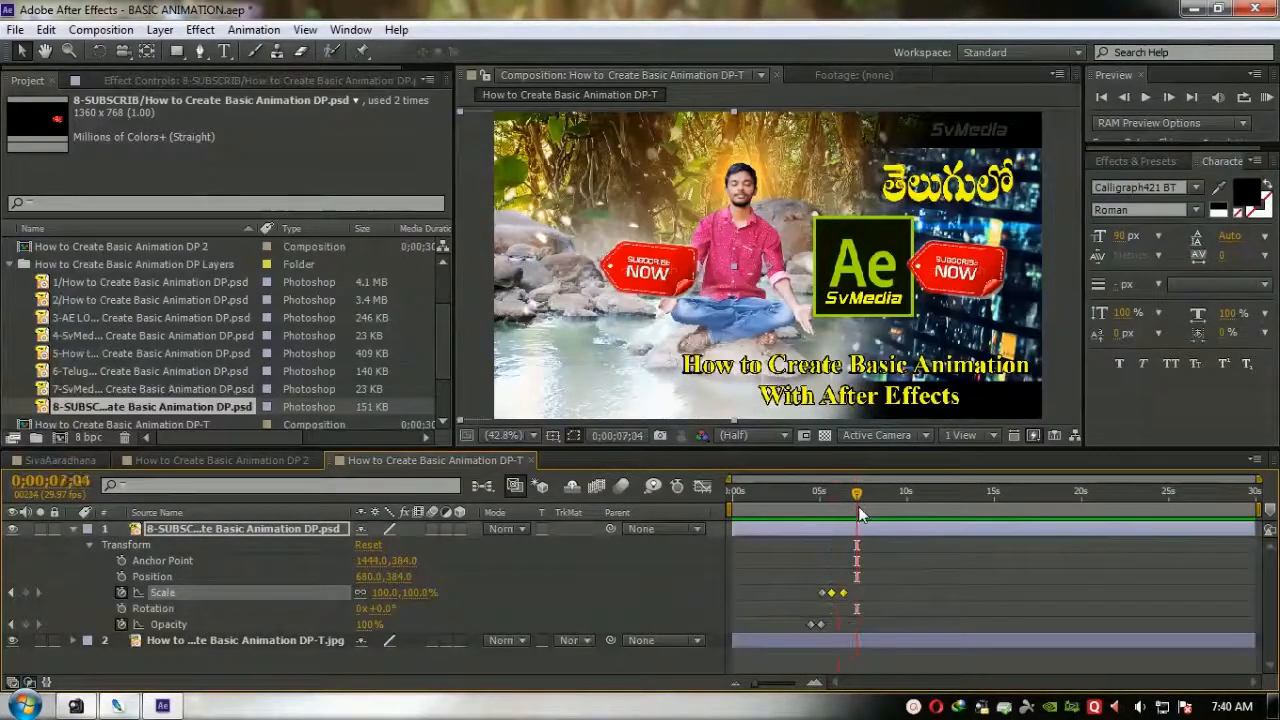
drag(860, 492, 840, 535)
key(ctrl+v)
mouse_move(858, 530)
mouse_down()
mouse_move(898, 527)
mouse_move(842, 530)
mouse_up()
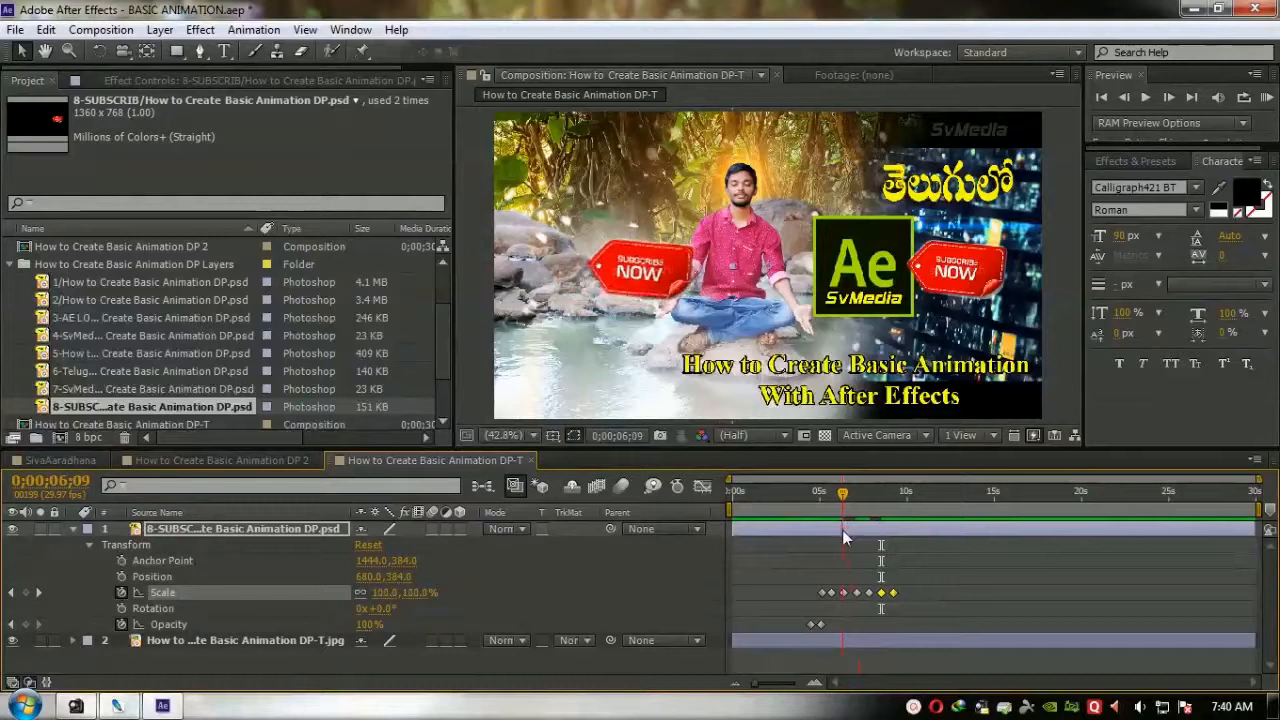
- Add the 6-Telugu Photoshop layer to the How to Create Basic Animation DP-T composition above 8-SUBSCRIB, reveal its Position and try shifting it horizontally
click(74, 356)
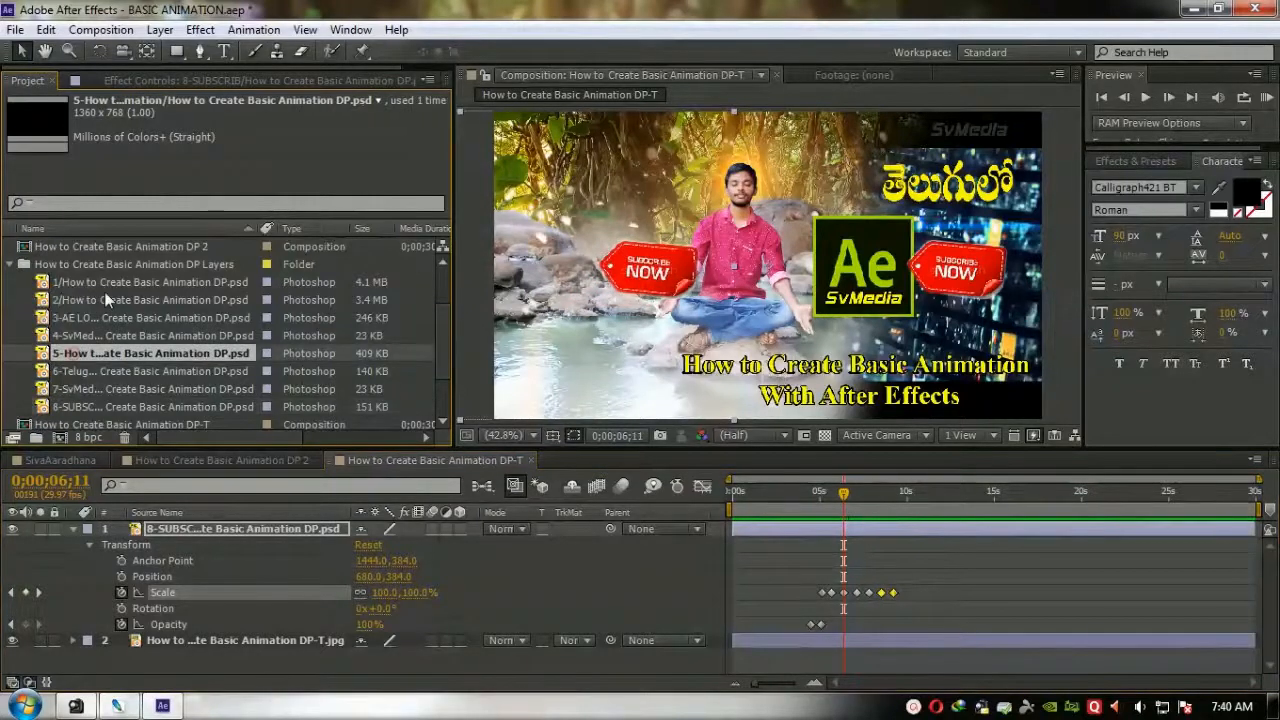
key(Down)
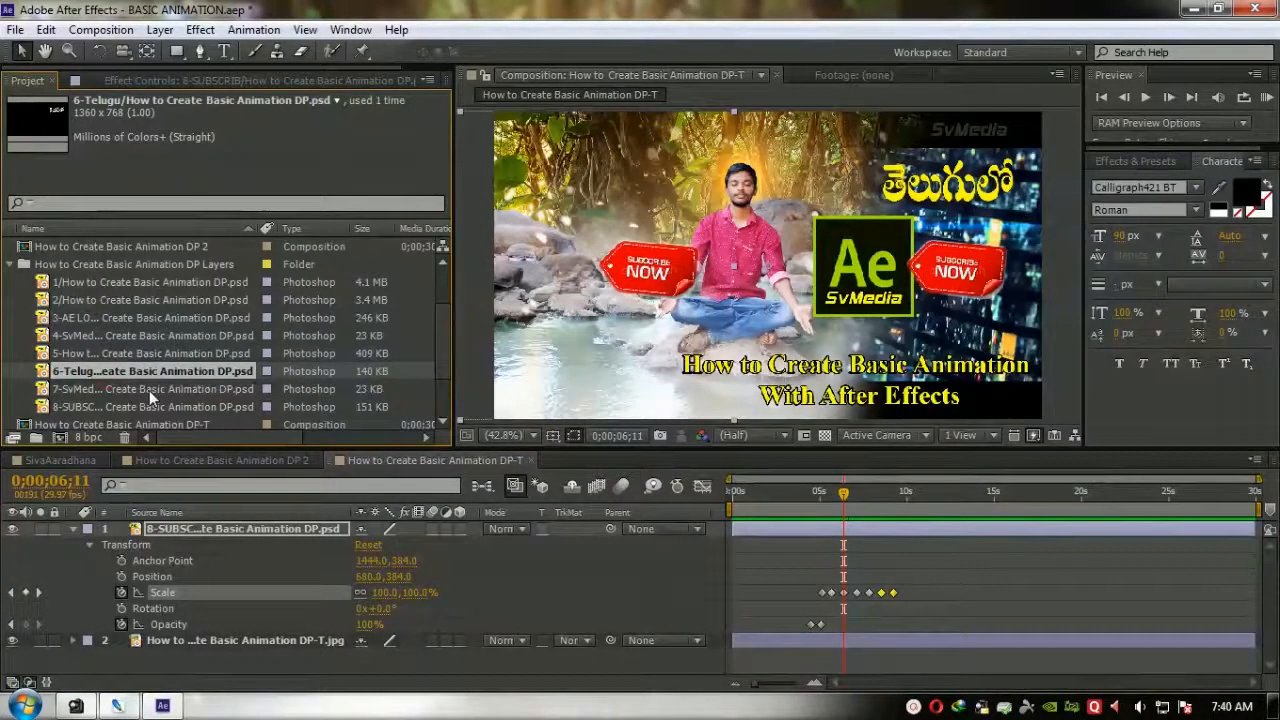
drag(272, 498, 262, 526)
click(924, 492)
key(p)
mouse_move(368, 545)
mouse_down()
mouse_move(54, 560)
mouse_move(410, 546)
mouse_move(374, 574)
mouse_move(348, 549)
mouse_move(440, 550)
mouse_move(384, 550)
mouse_up()
- Enable Position keyframing on the 6-Telugu layer at 0;00;07;09 and add a Position keyframe of 675, 384 at 0;00;07;17
drag(887, 503, 858, 518)
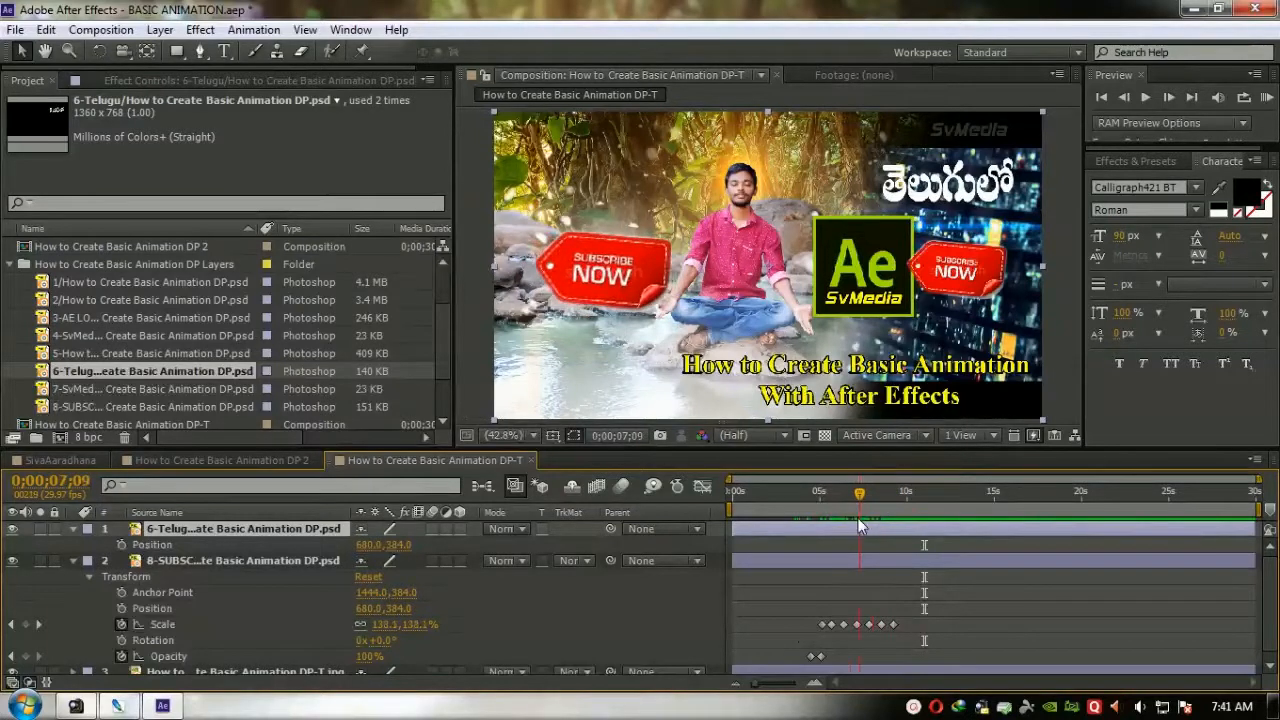
click(121, 544)
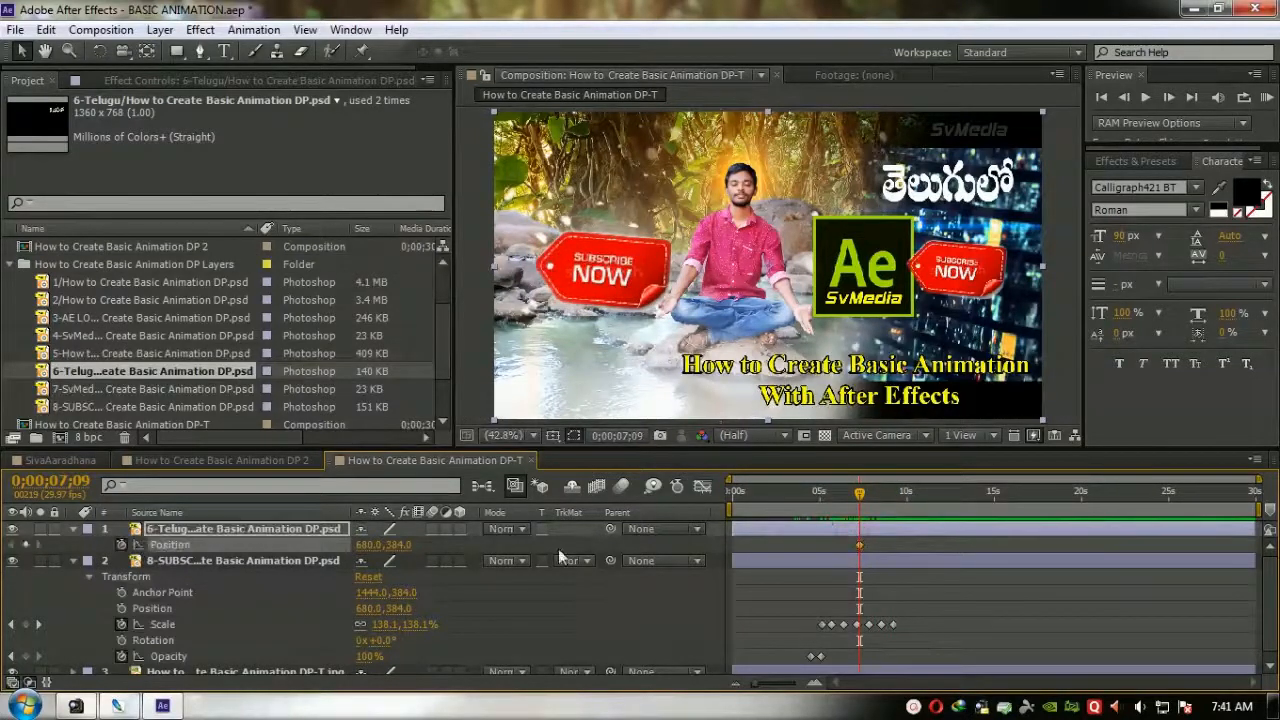
drag(860, 505, 864, 505)
drag(368, 544, 365, 544)
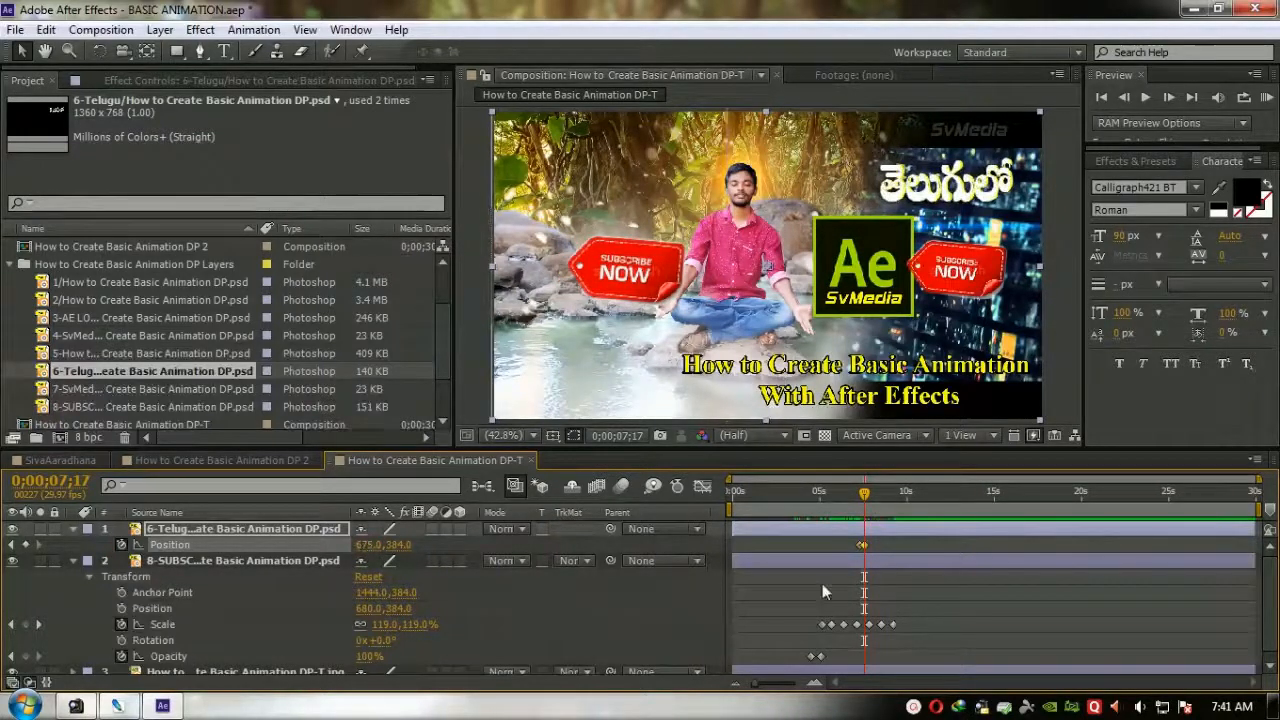
- Repeat the Telugu text's shake by pasting successive copies of its two Position keyframes up to 0;00;09;18, and scrub back through it
drag(873, 543, 850, 550)
click(868, 499)
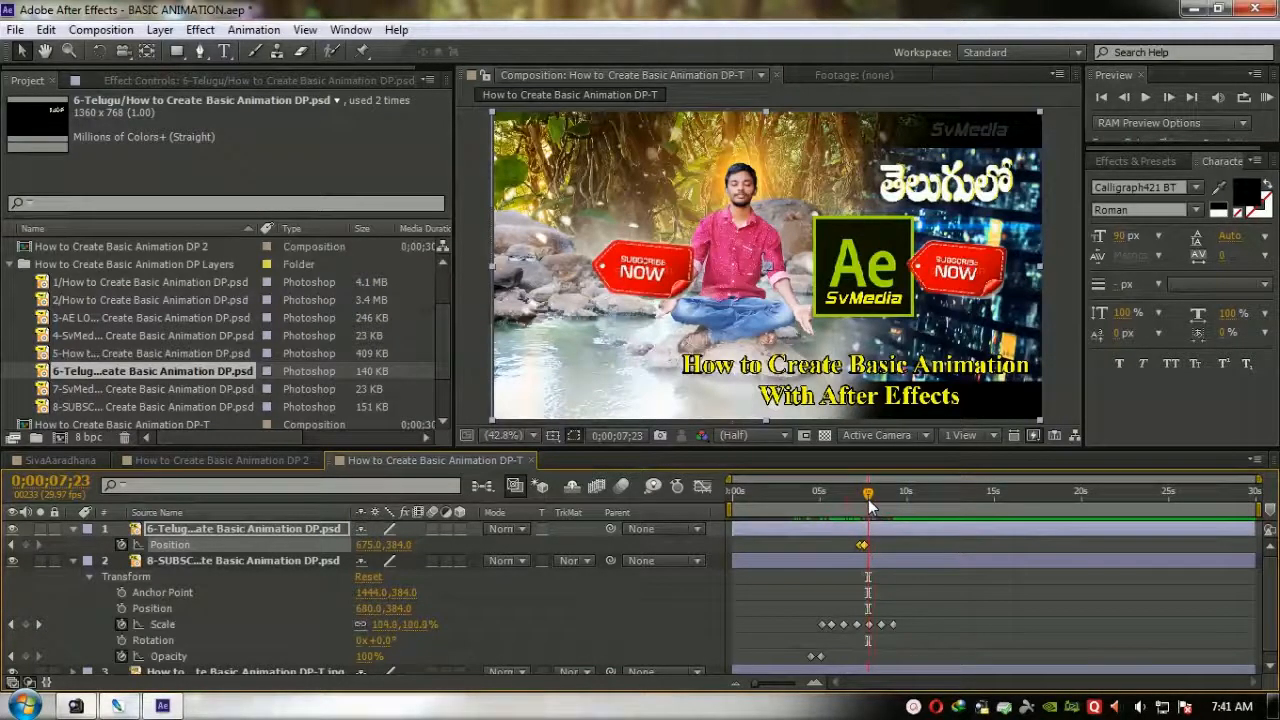
click(876, 496)
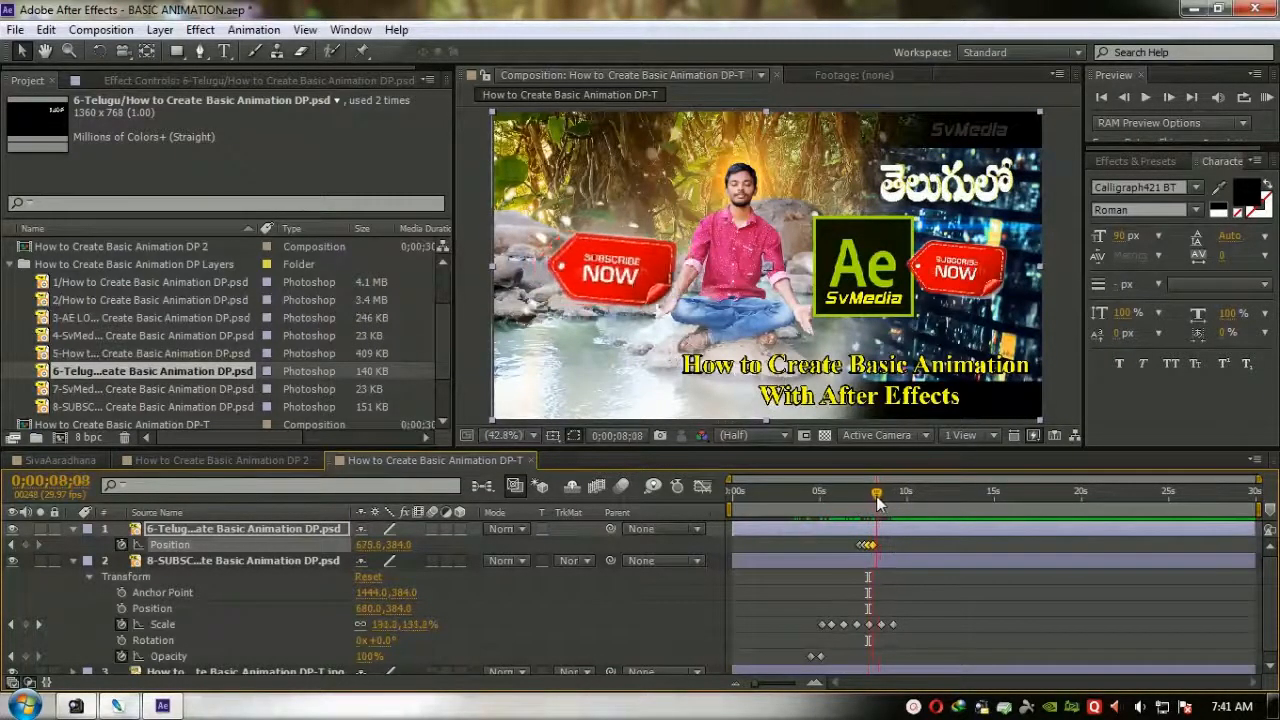
click(889, 498)
click(894, 498)
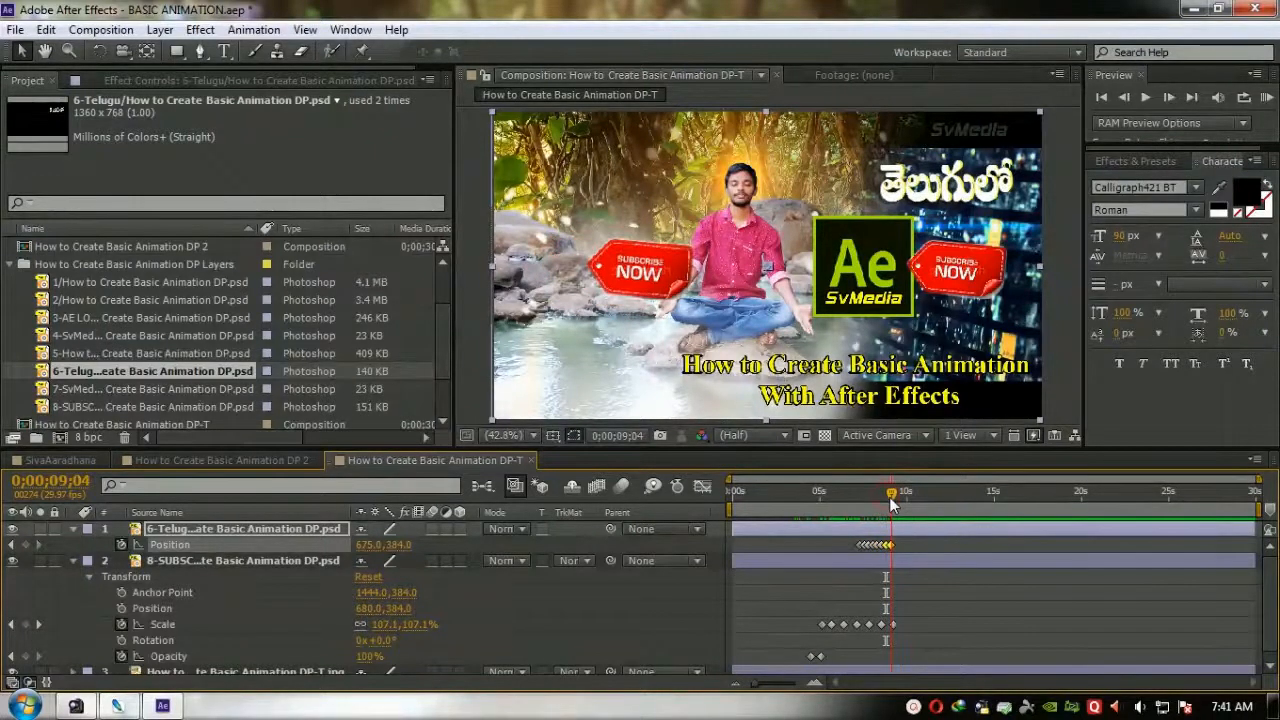
click(862, 497)
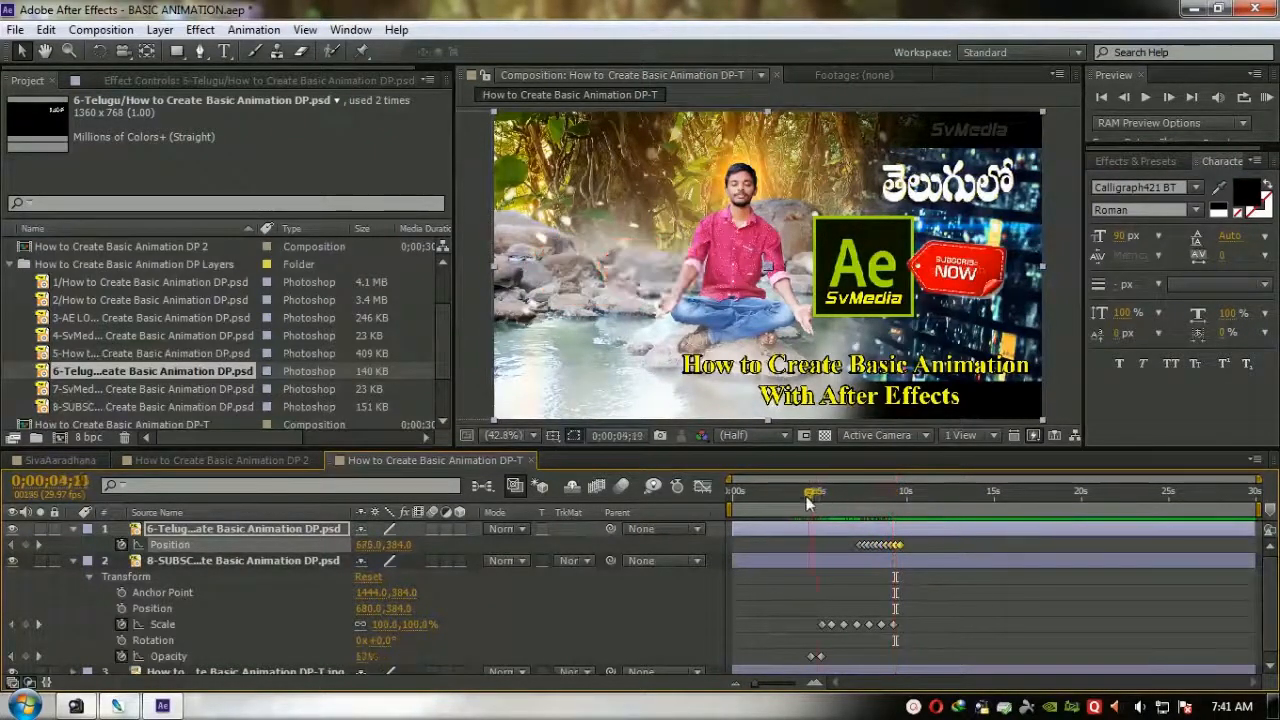
- Trim the composition to a work area ending at 0;00;09;18 and play a RAM preview
drag(862, 497, 899, 507)
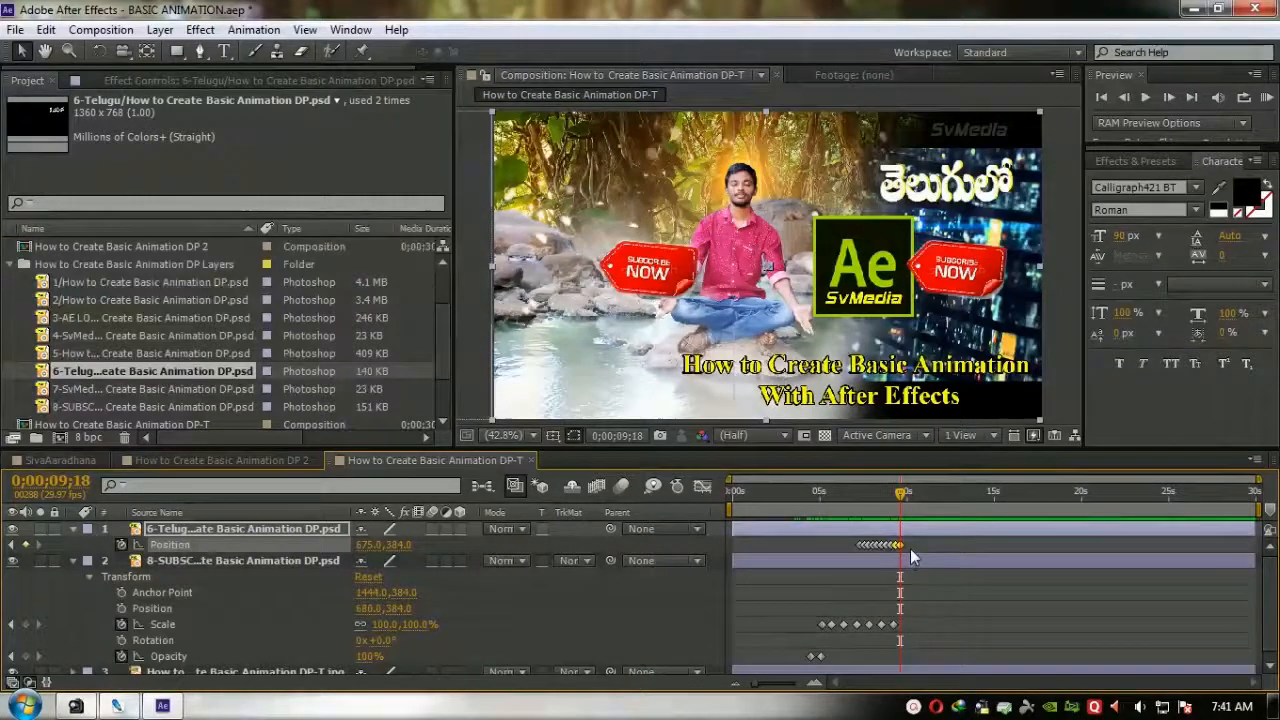
right_click(876, 515)
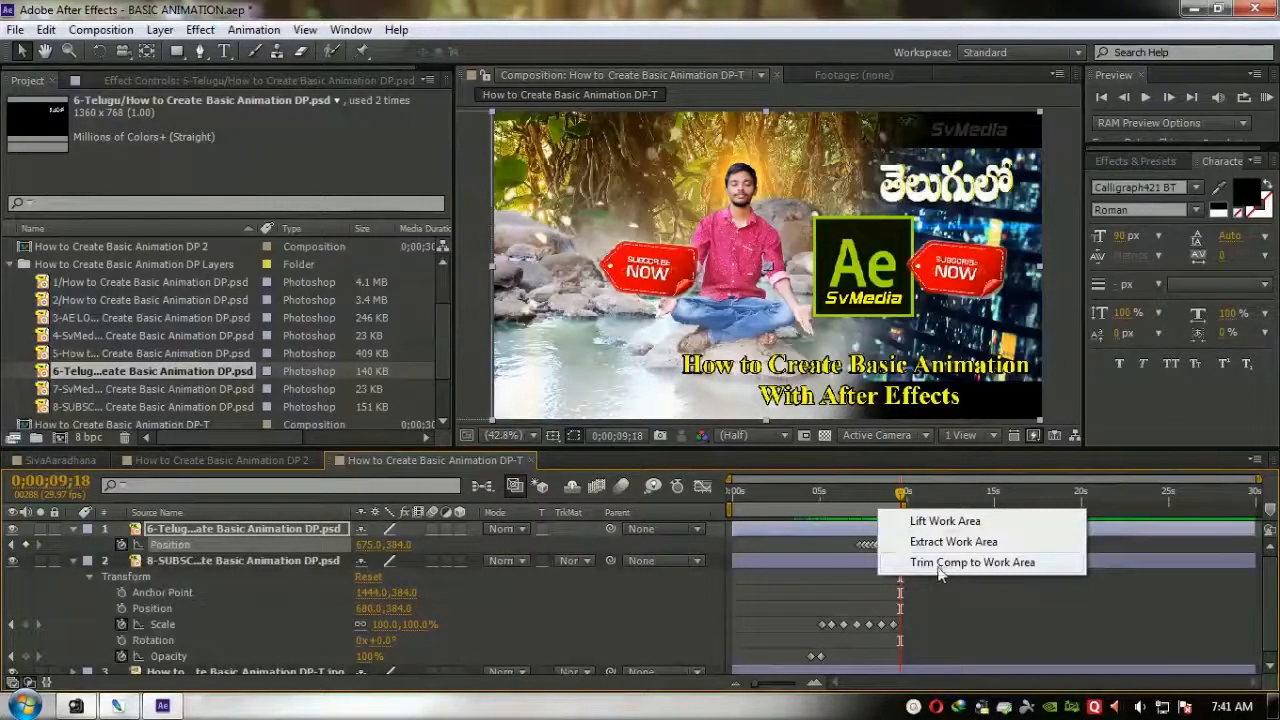
click(976, 563)
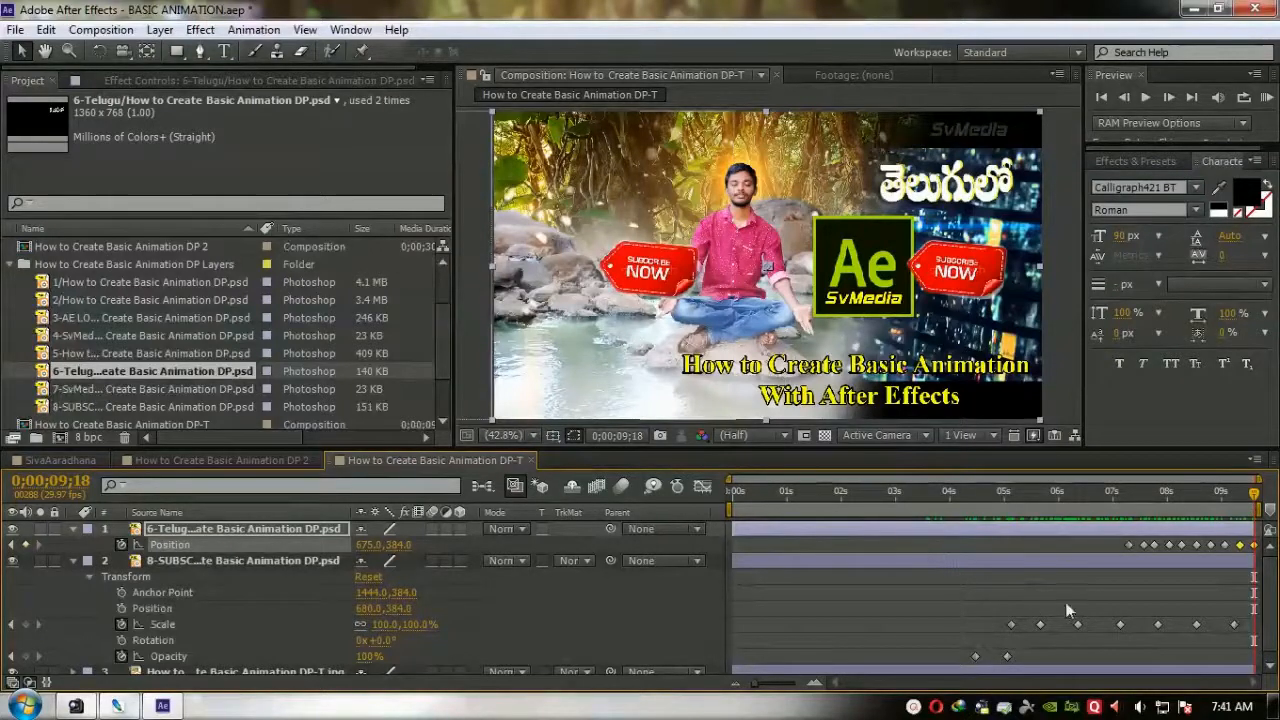
key(KP_0)
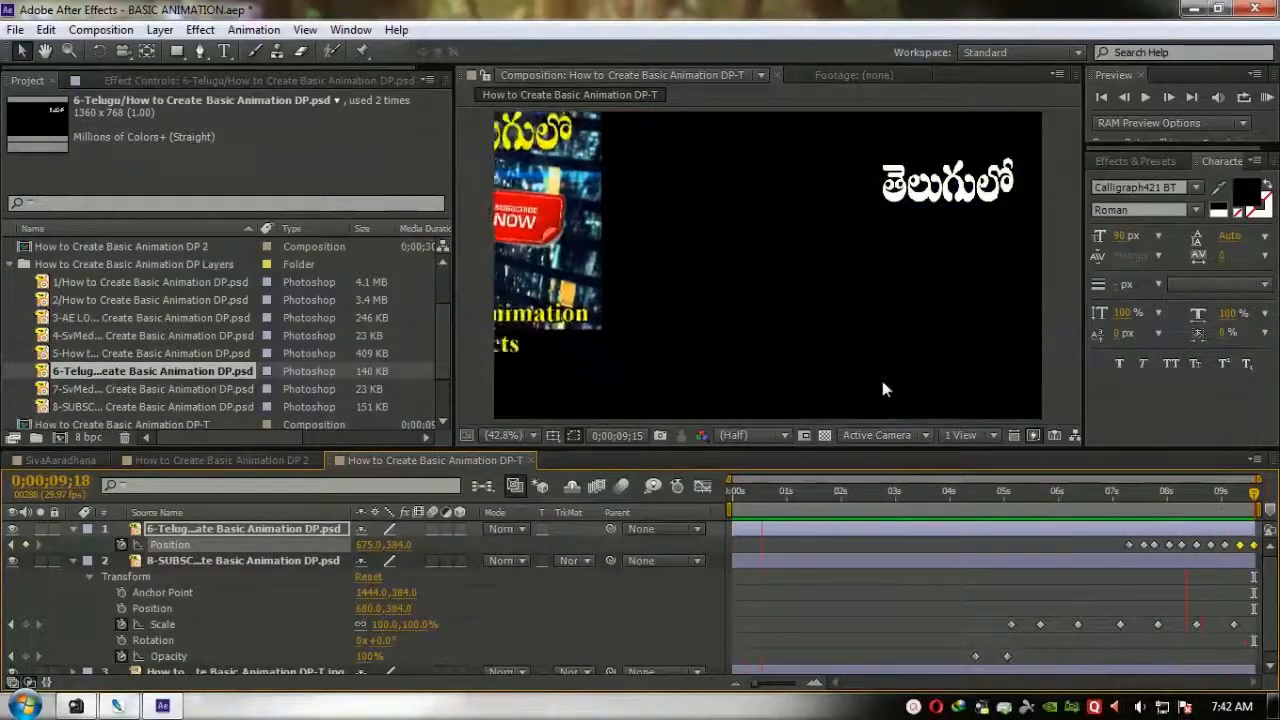
- Fade in the 6-Telugu layer with Opacity keyframes of 0% at 0;00;06;21 and 100% at 0;00;06;29, and preview the composition from its start
click(1112, 493)
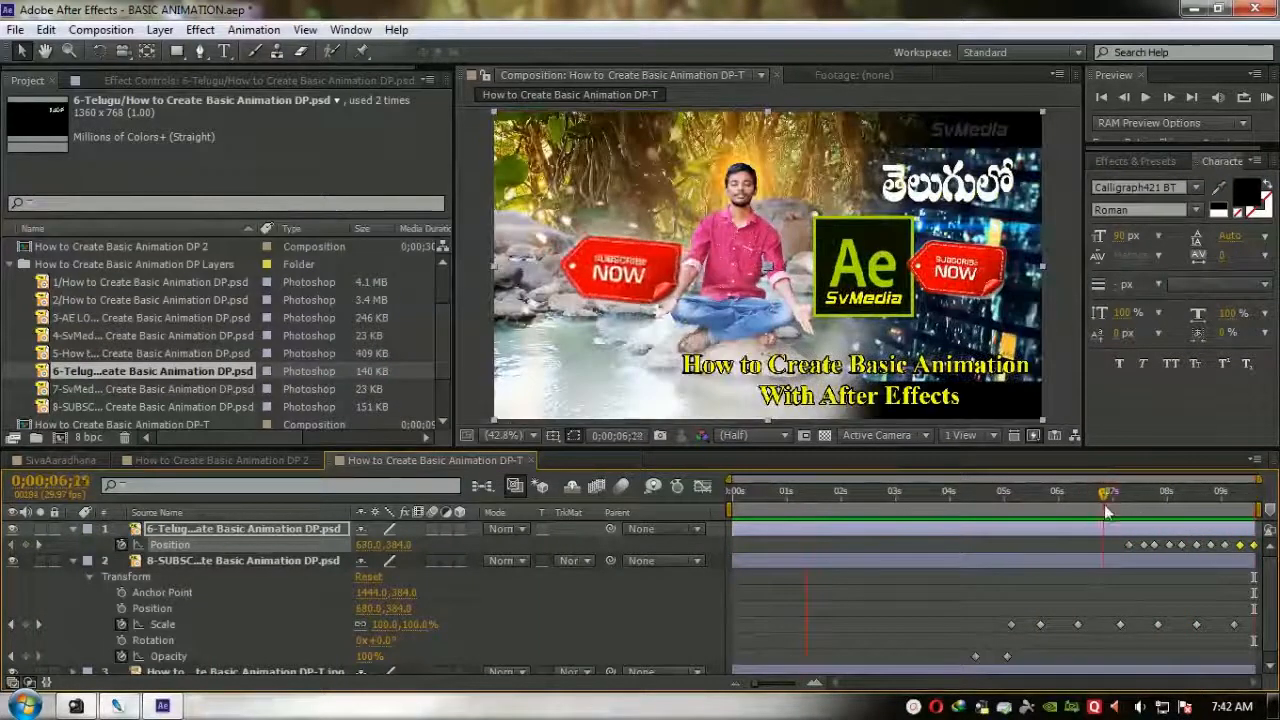
drag(1117, 509, 1111, 514)
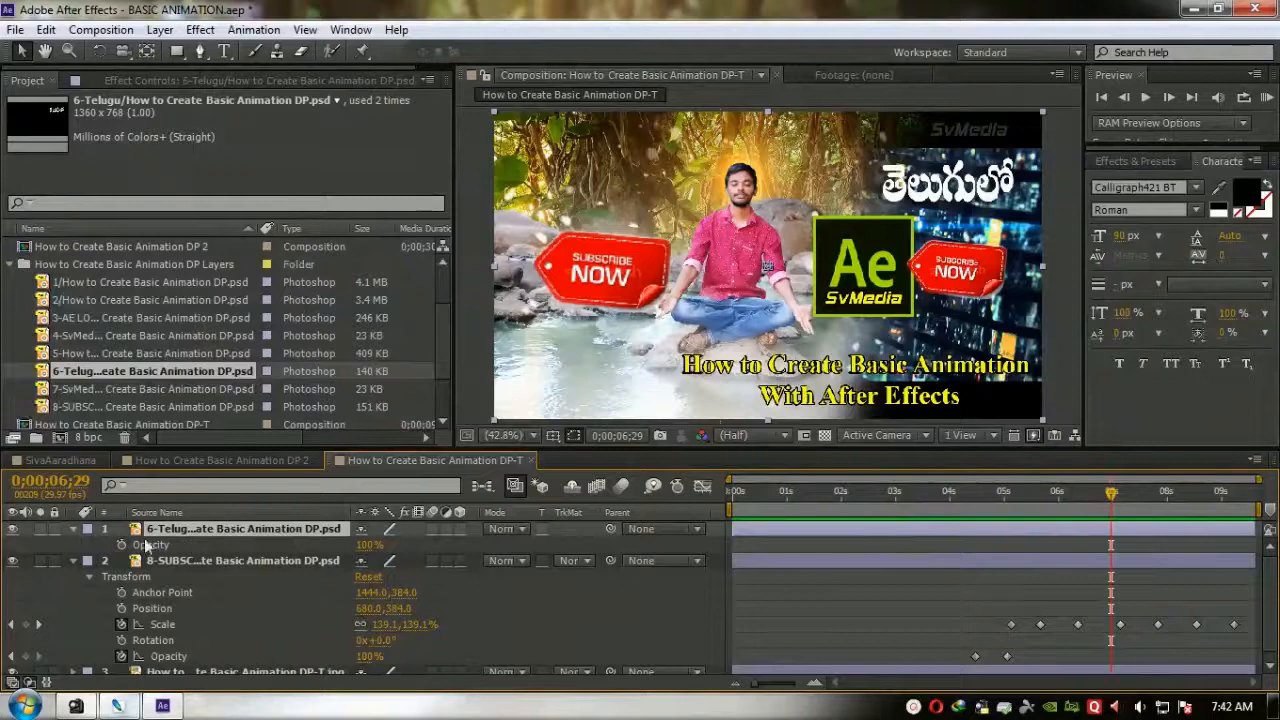
click(121, 544)
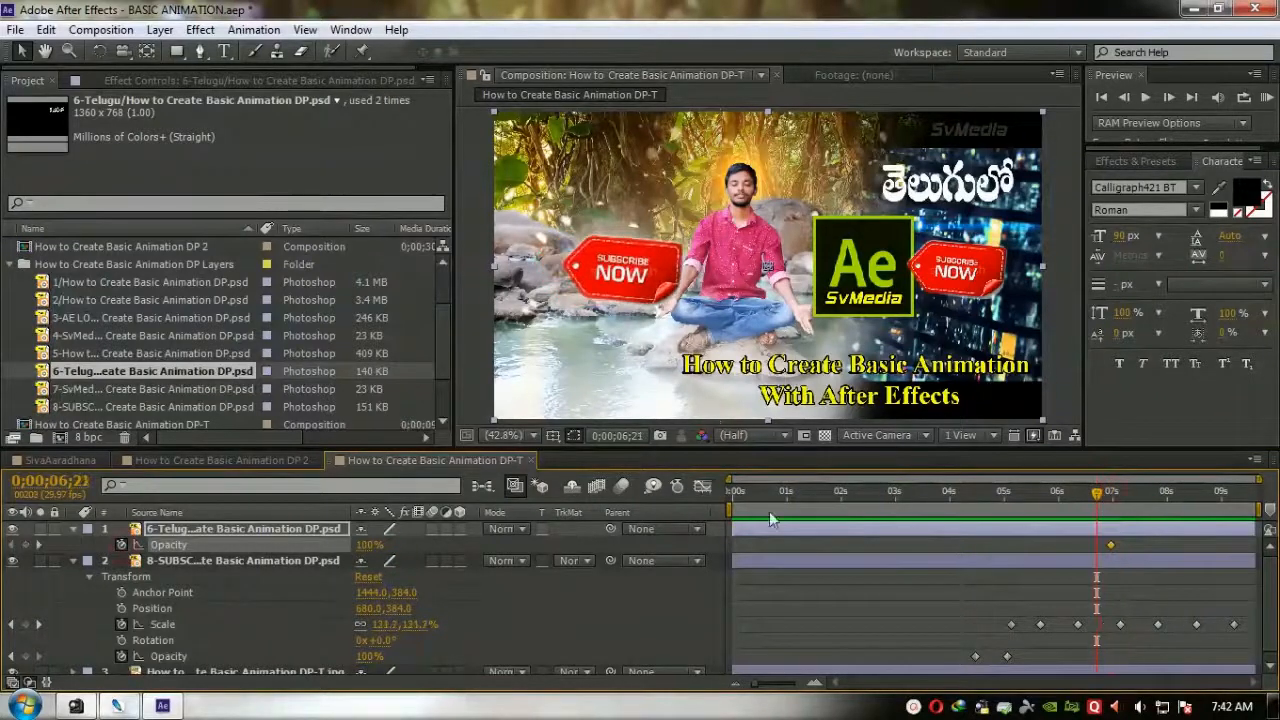
key(Return)
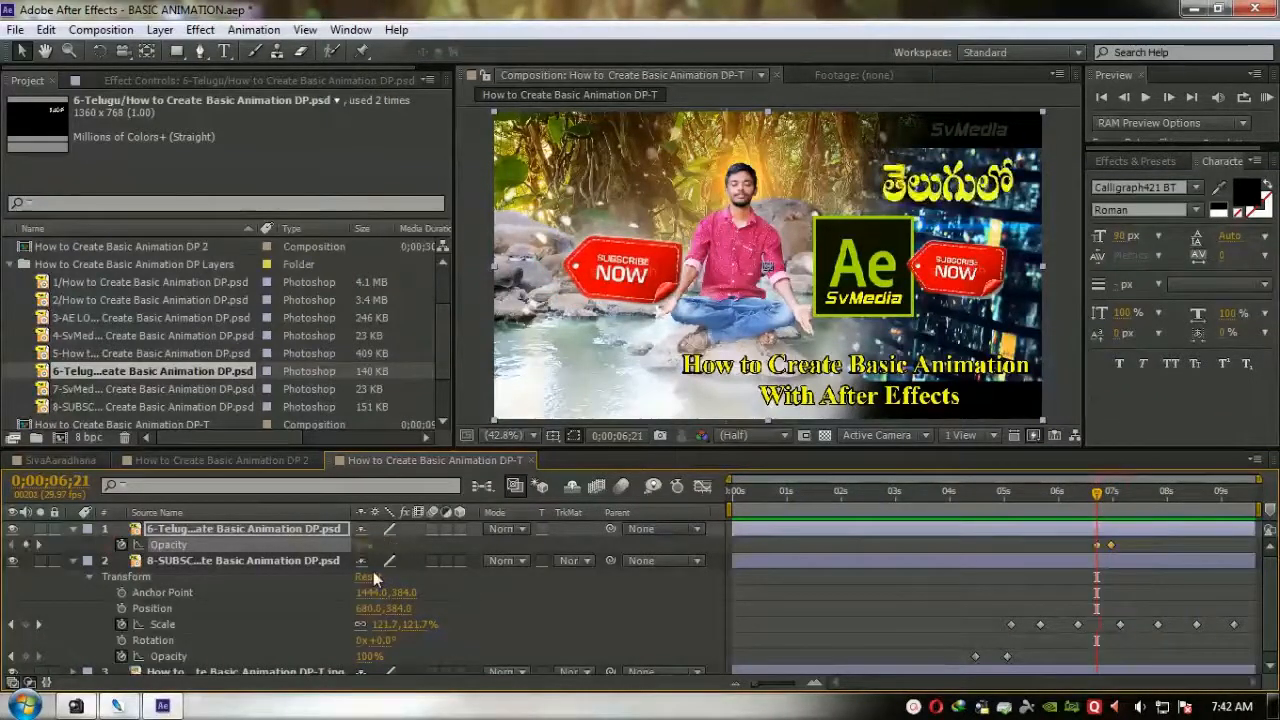
drag(1009, 494, 388, 537)
key(KP_0)
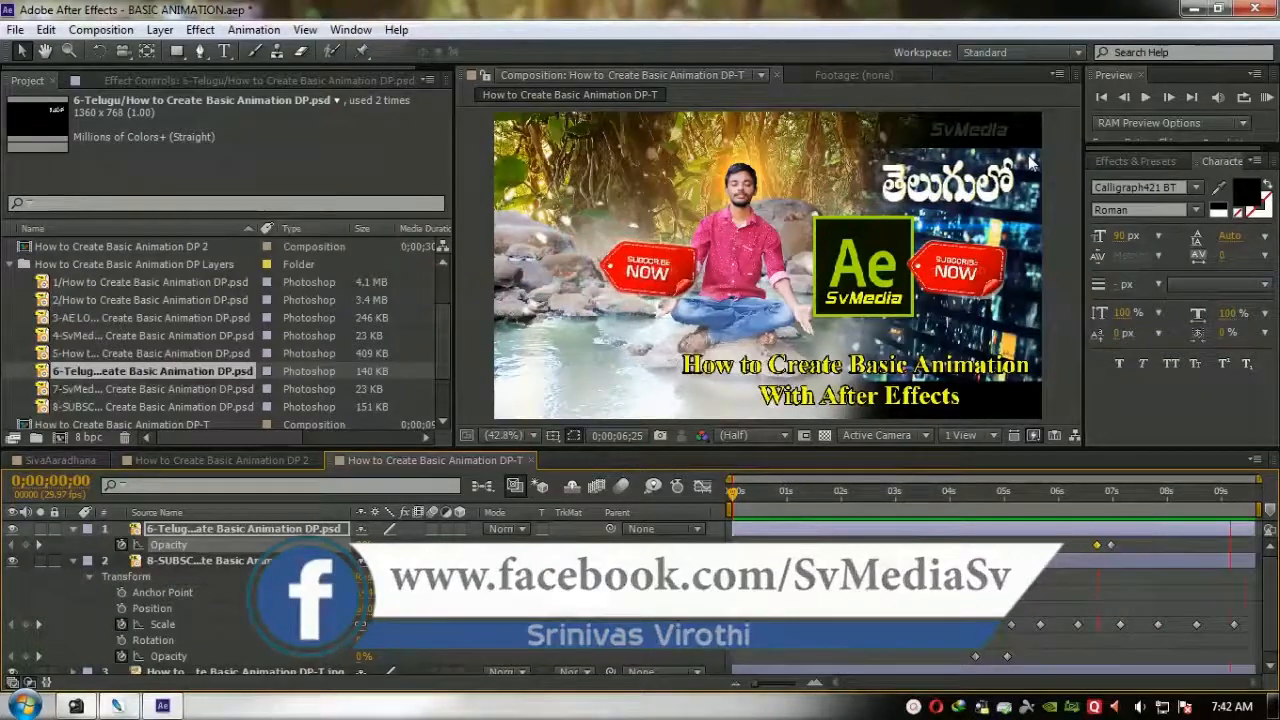
- Open the How to Create Basic Animation DP 2 composition, preview it, and scrub to its end at 0;00;29;25
click(217, 464)
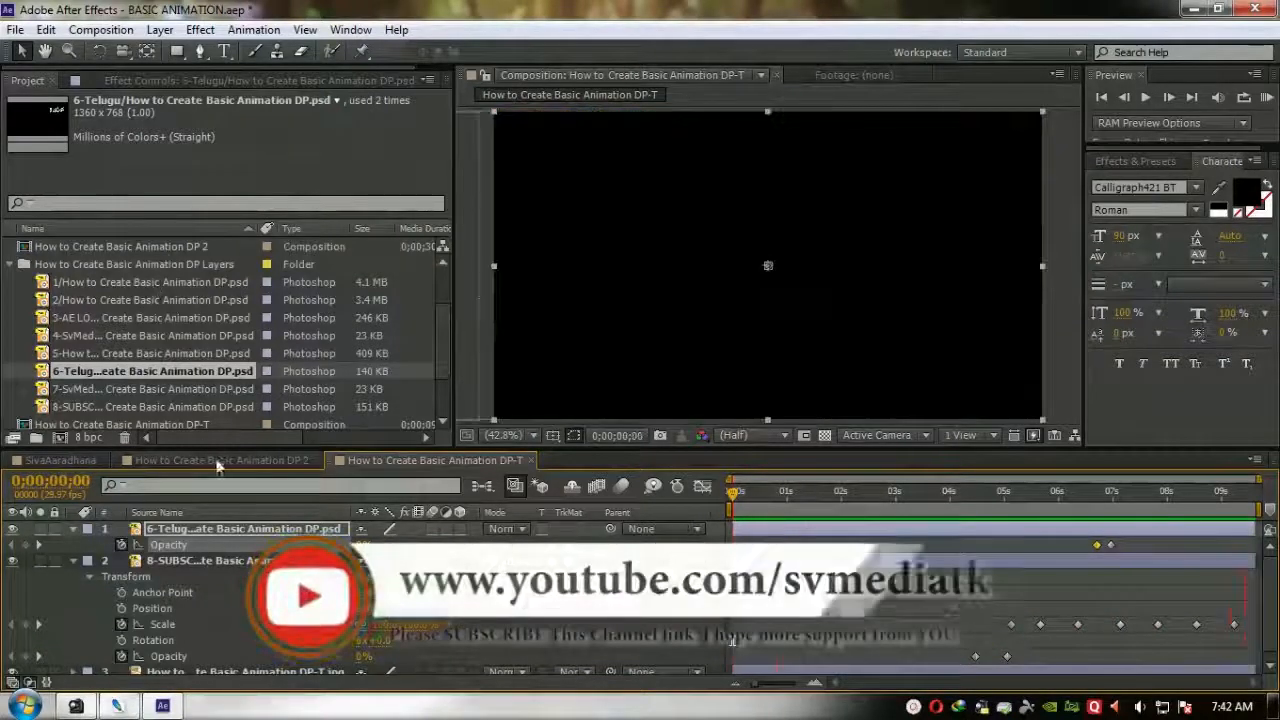
click(217, 462)
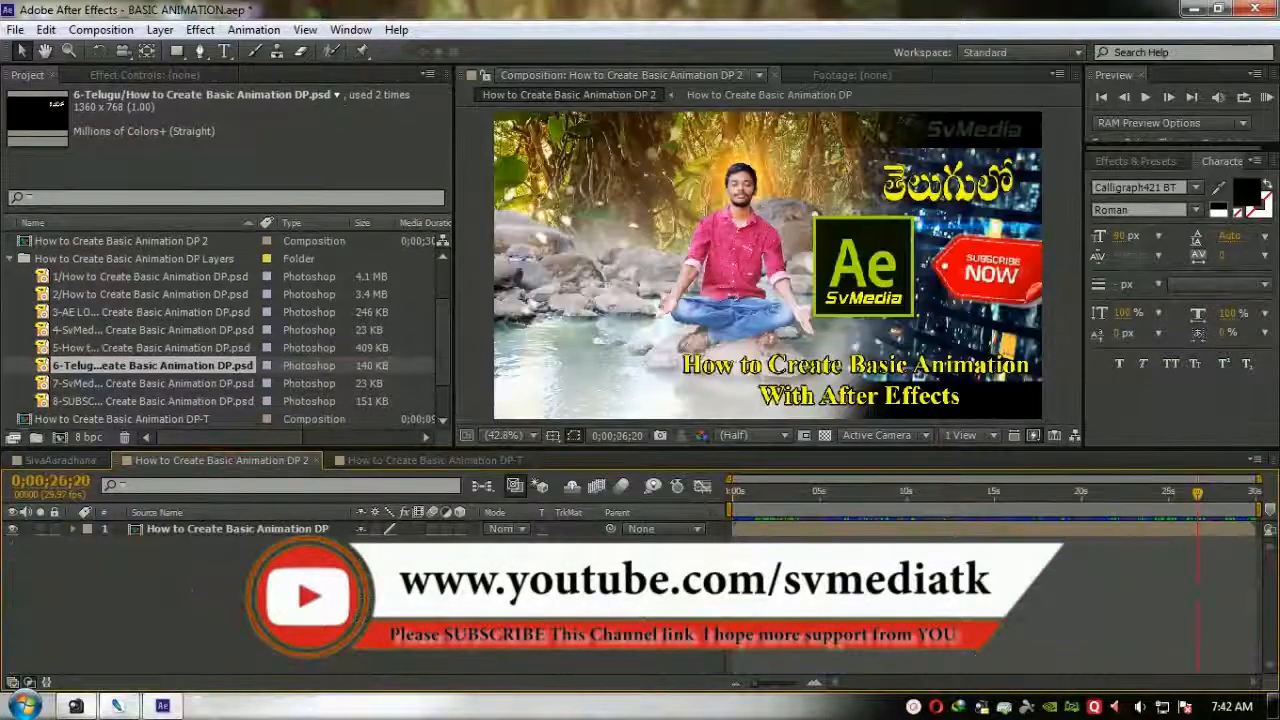
key(KP_0)
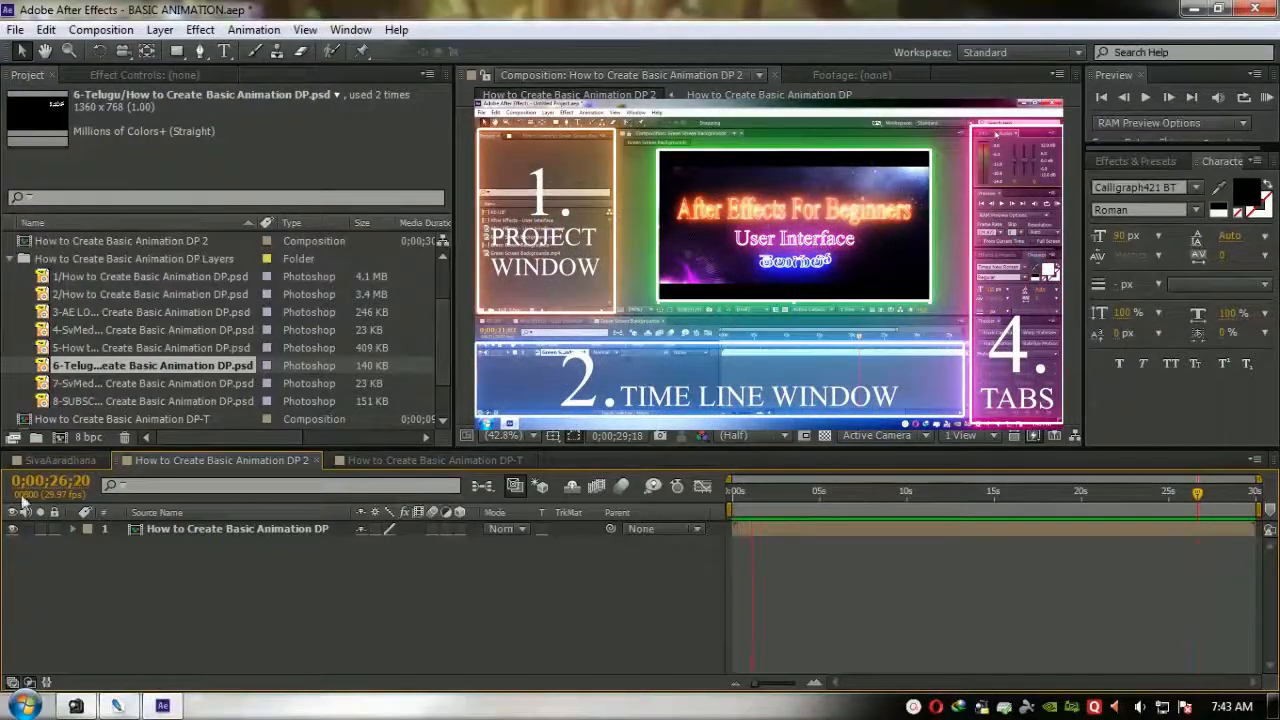
drag(760, 494, 1256, 505)
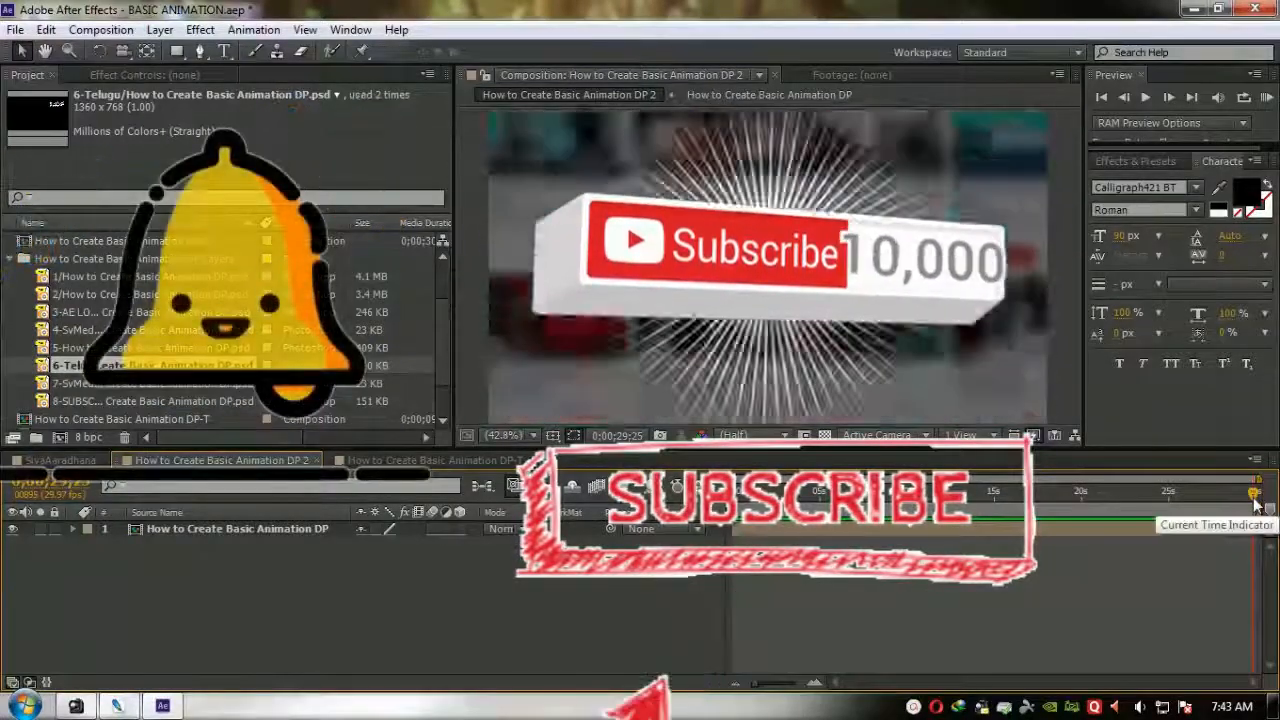